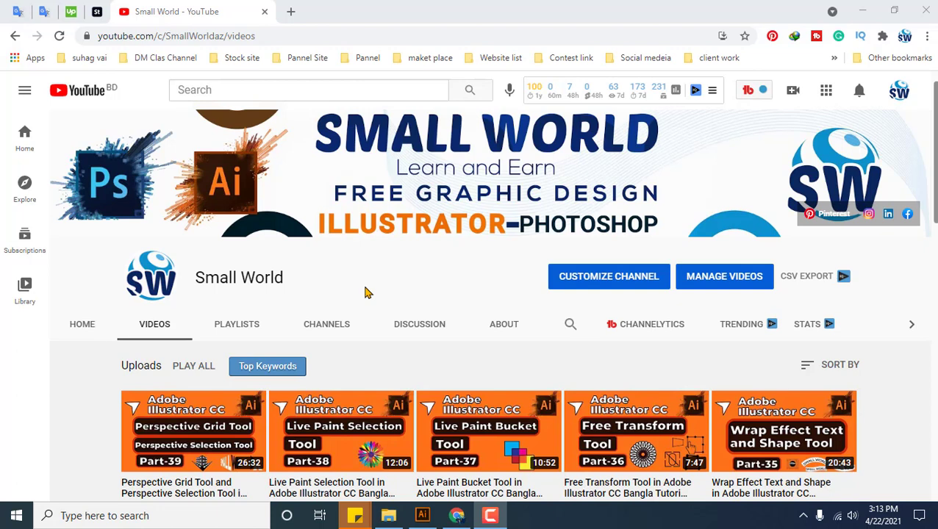
View the playlists and the uploaded videos of the Small World YouTube channel
left_click(245, 328)
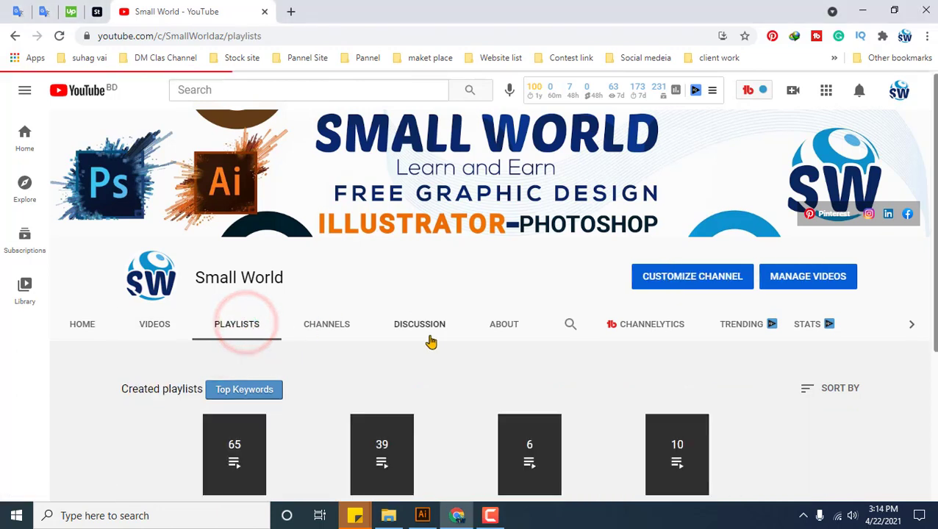
left_click(154, 329)
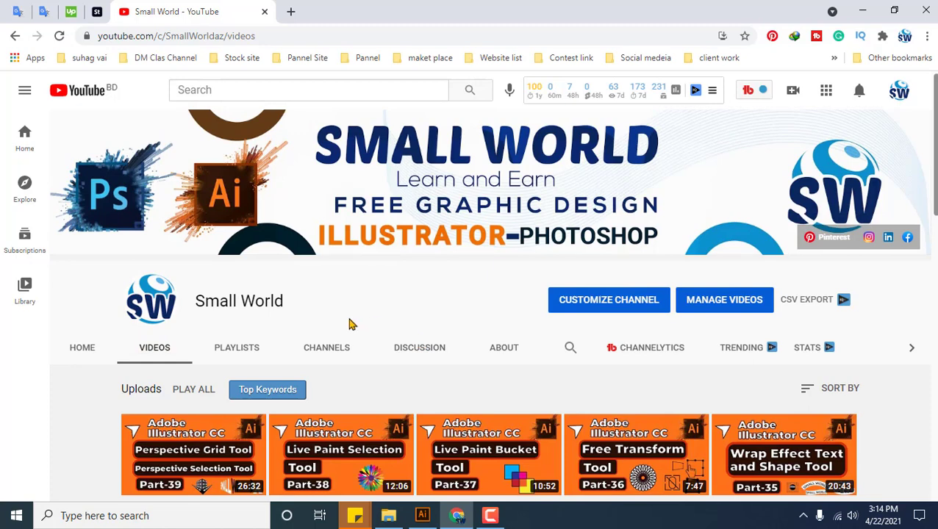
Switch to Adobe Illustrator, activate the Gradient tool and return to the Selection tool
left_click(426, 521)
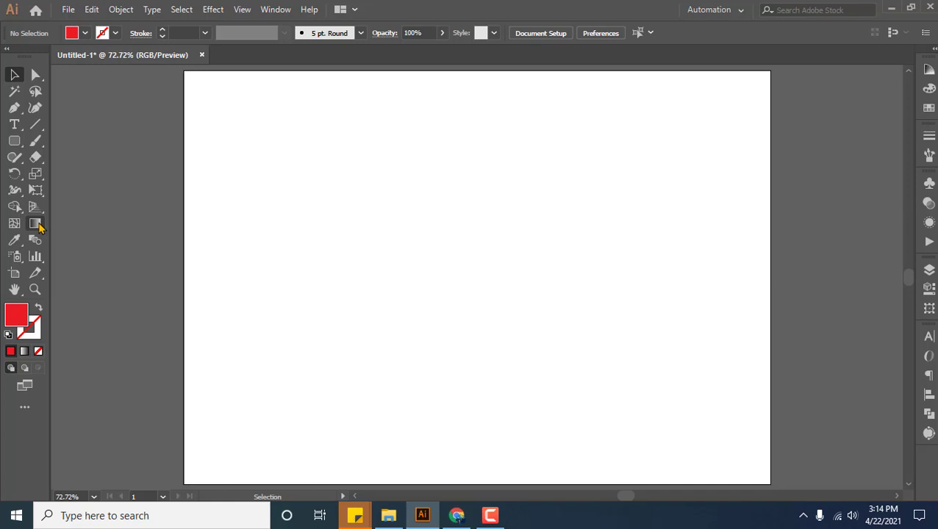
left_click(36, 224)
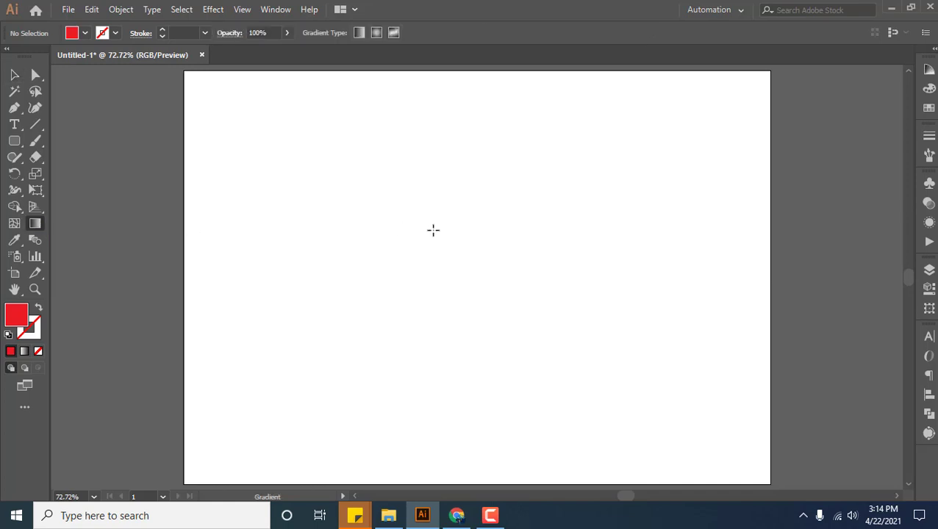
key("v")
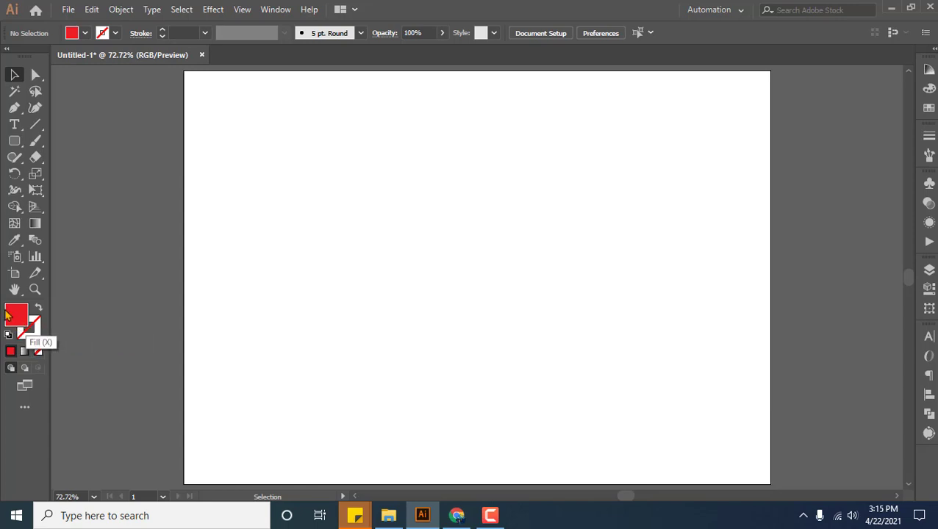
Switch the active colour attribute back and forth between fill and stroke, ending on the fill
key("x")
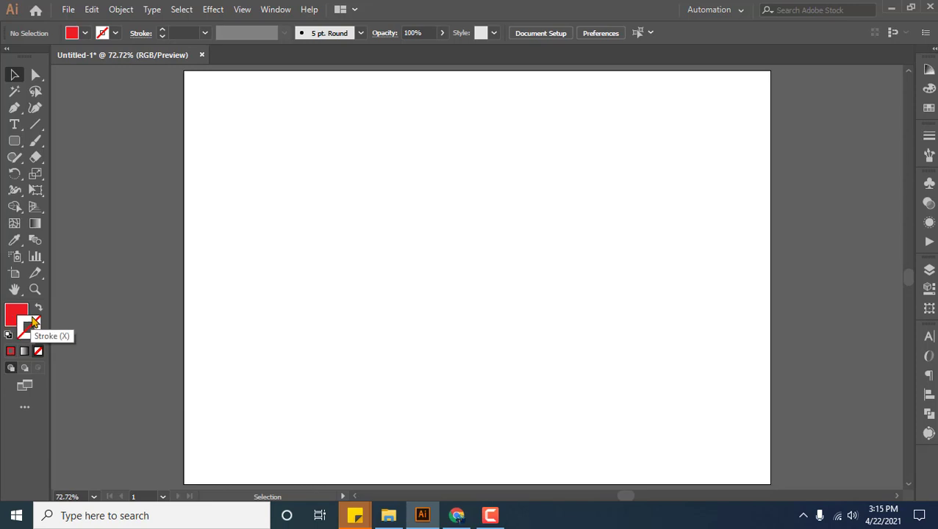
key("x")
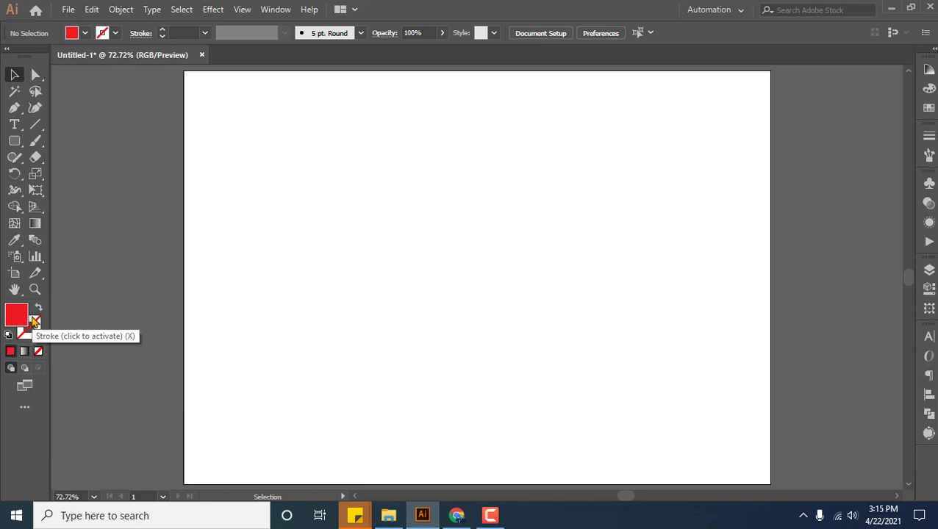
left_click(34, 321)
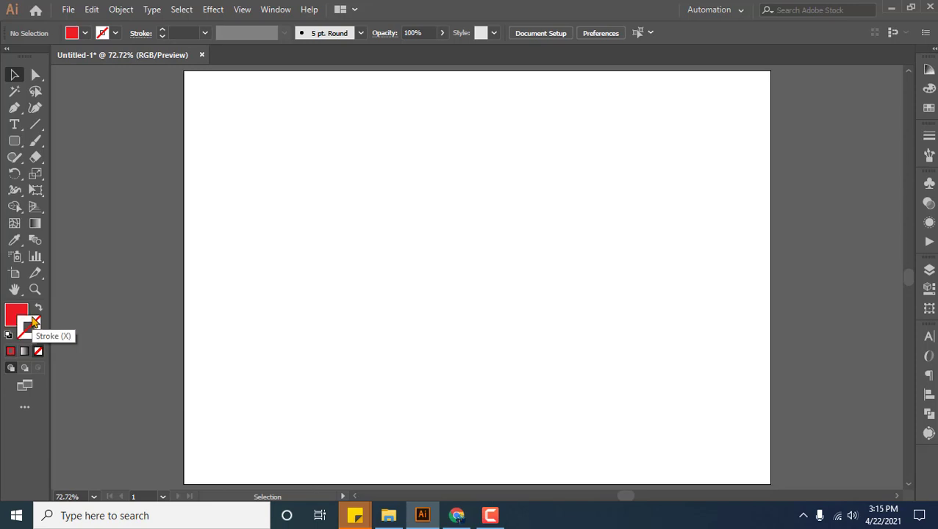
key("x")
left_click(33, 321)
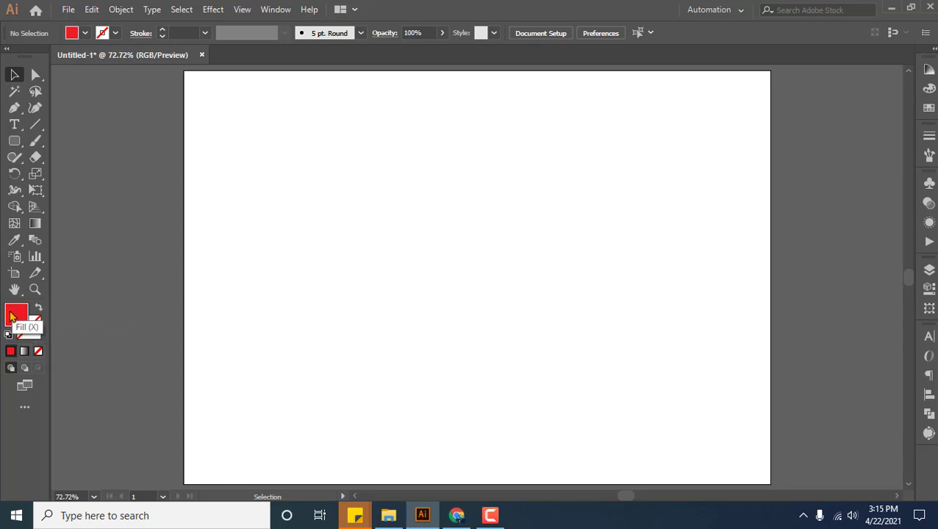
key("x")
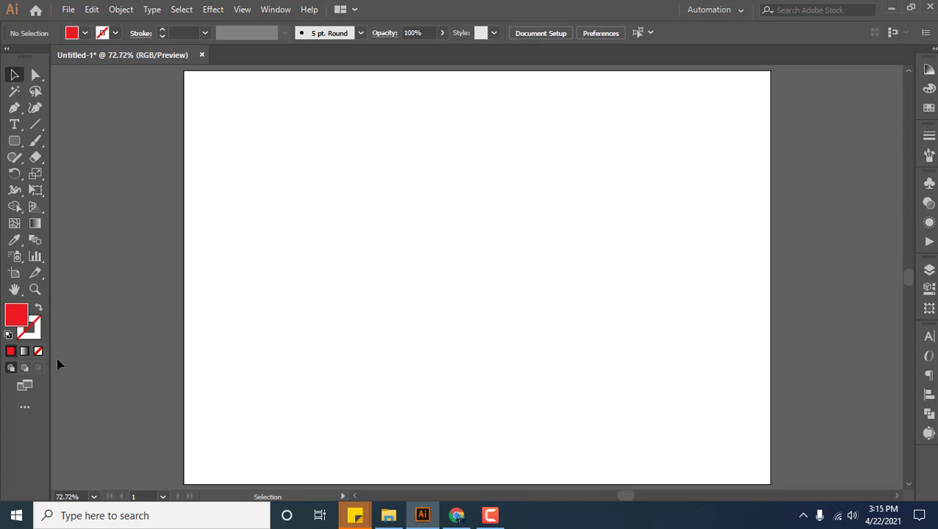
Set the default fill to dark blue and the default stroke to the red swatch C=0 M=90 Y=85 K=0
left_click(16, 316)
left_click(84, 33)
left_click(86, 56)
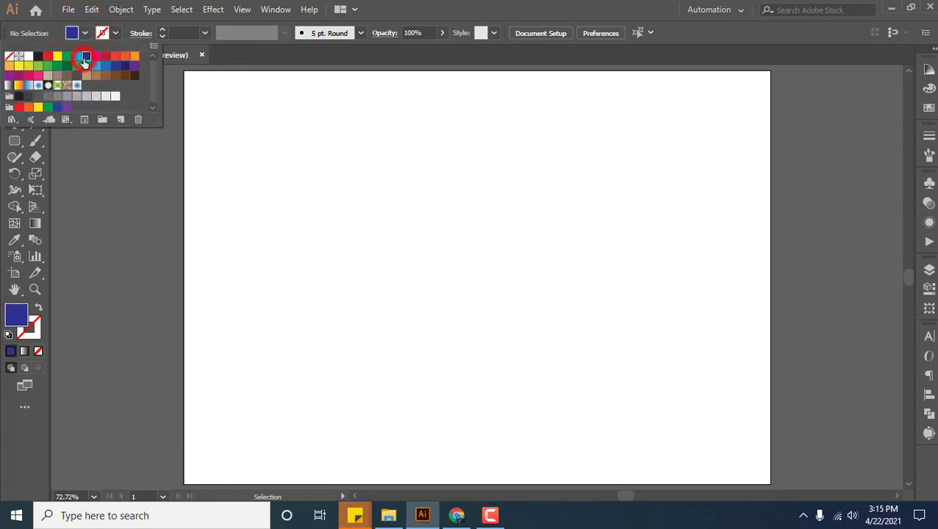
left_click(115, 56)
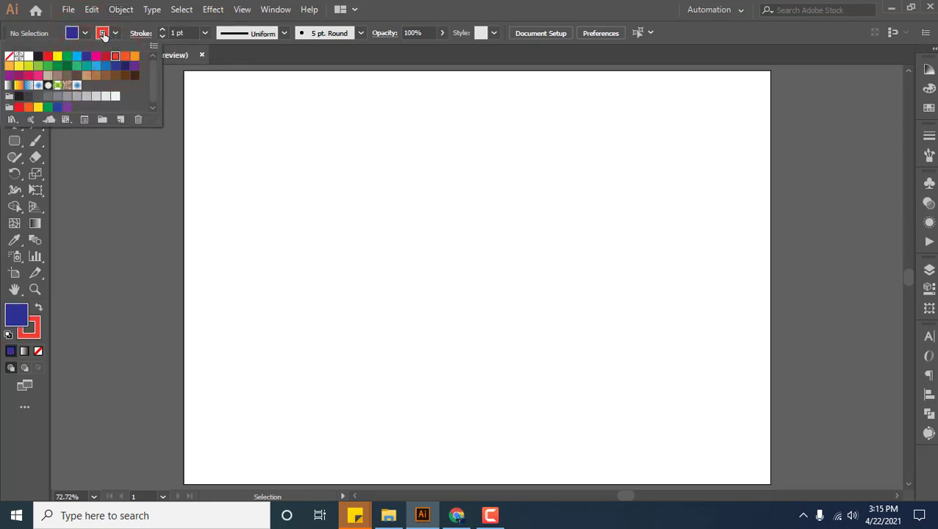
Review the red stroke swatch's options, accept them and close the swatch list
double_click(115, 56)
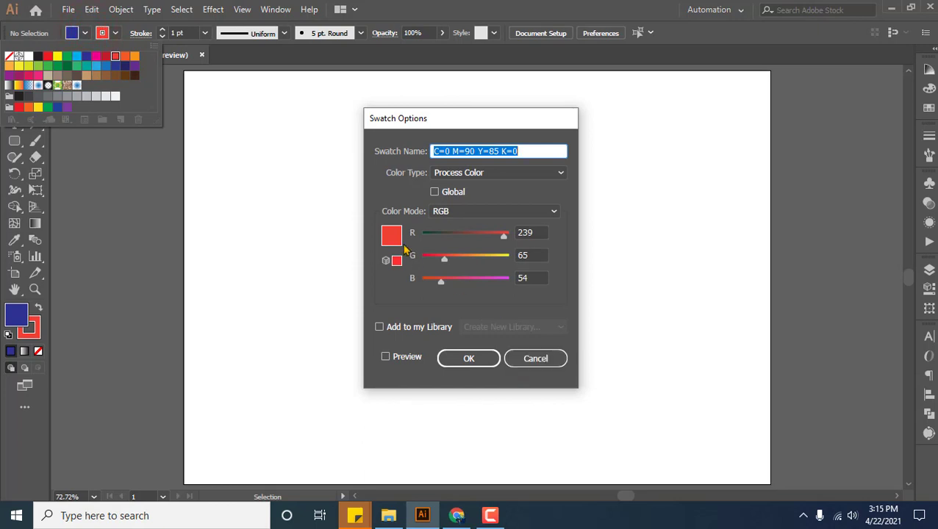
left_click(399, 357)
left_click(471, 357)
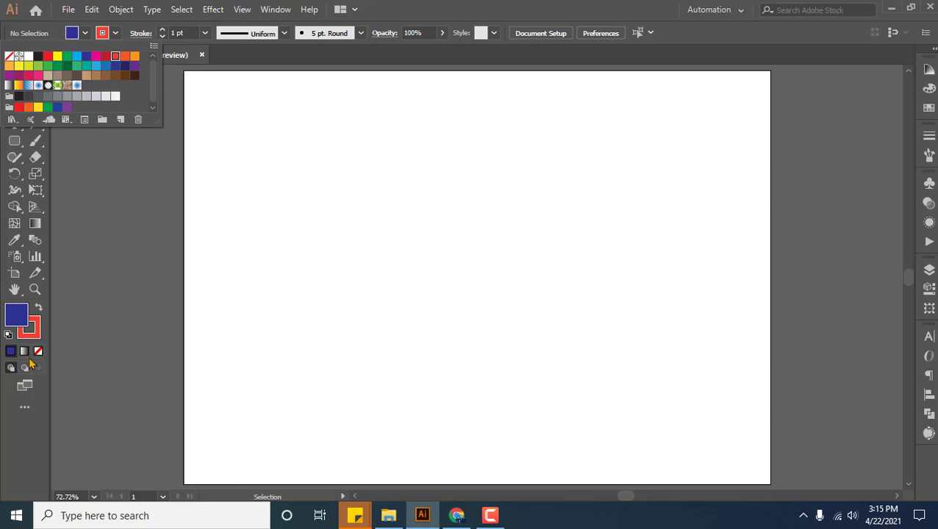
left_click(22, 326)
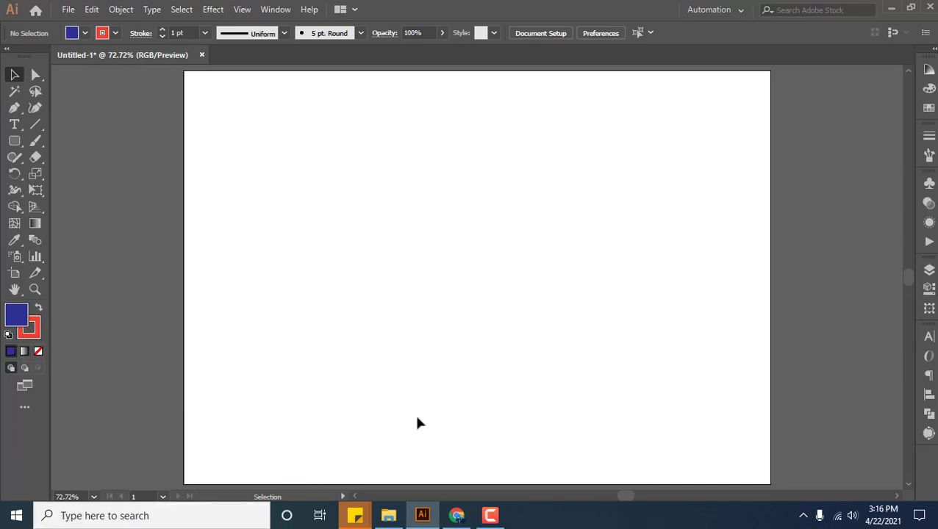
Apply the white-to-black linear gradient to the fill and move the Gradient panel toward the artboard's right edge
left_click(16, 316)
left_click(24, 352)
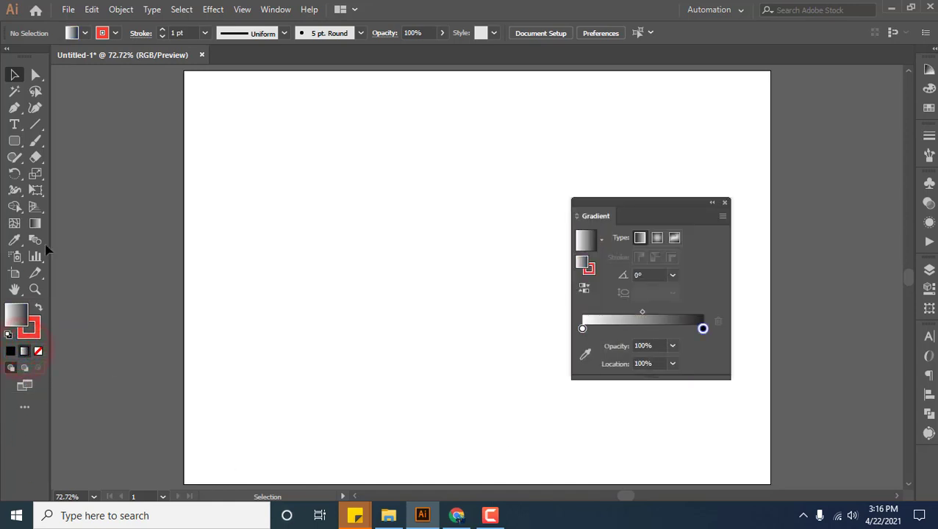
left_click_drag(633, 205, 739, 188)
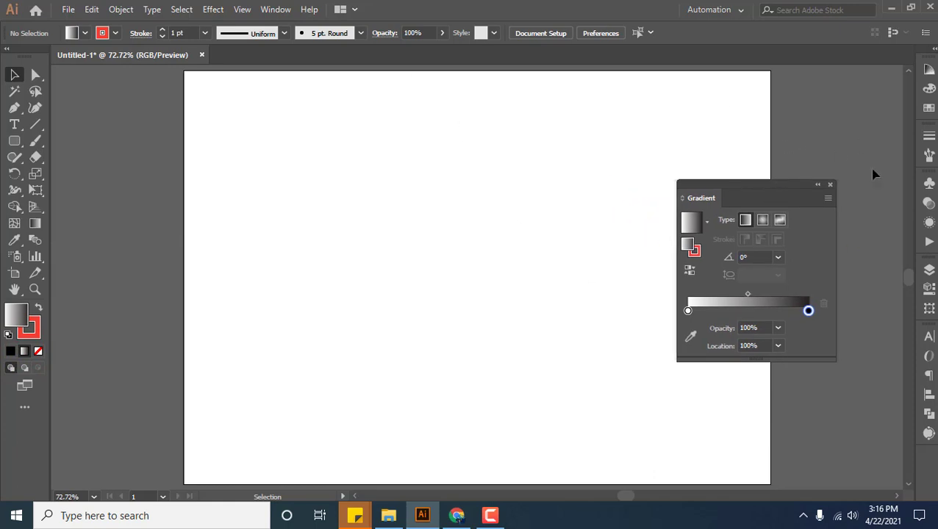
Change the fill in turn to none, solid black, gradient and back to none
left_click(38, 351)
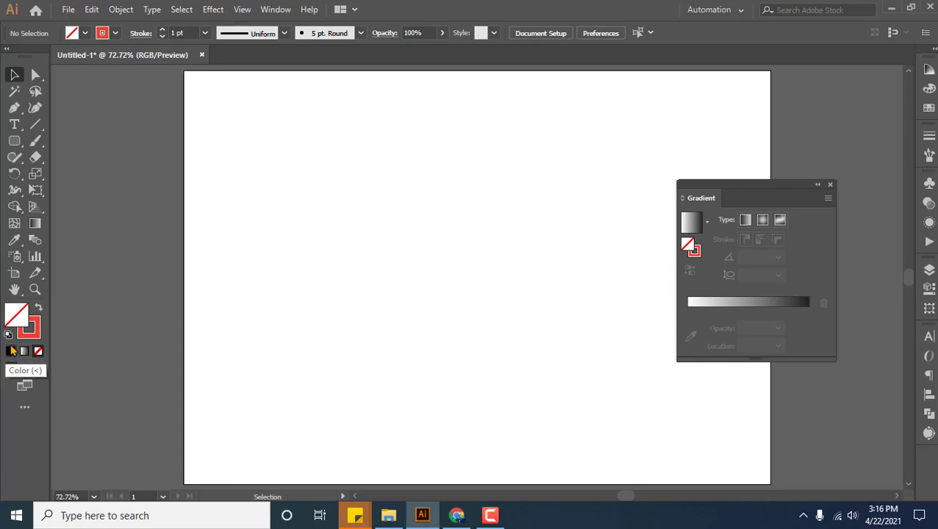
left_click(14, 351)
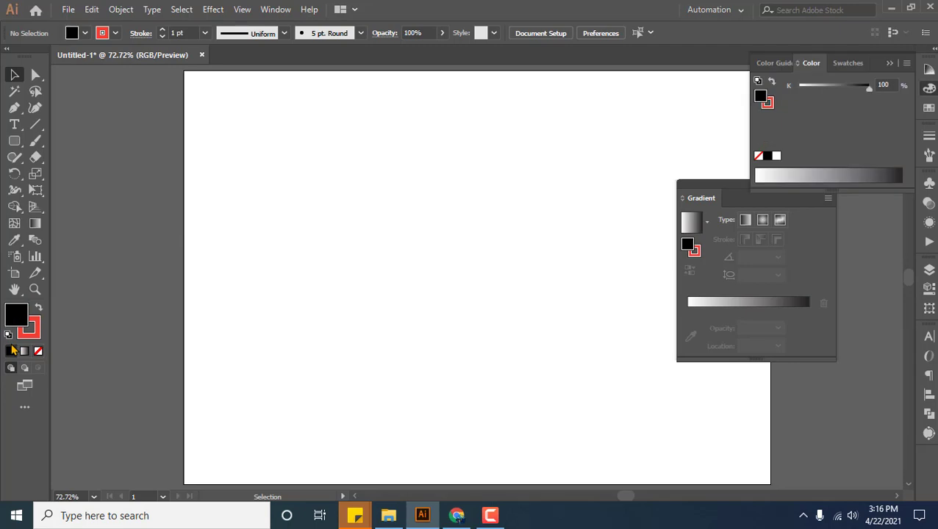
key("period")
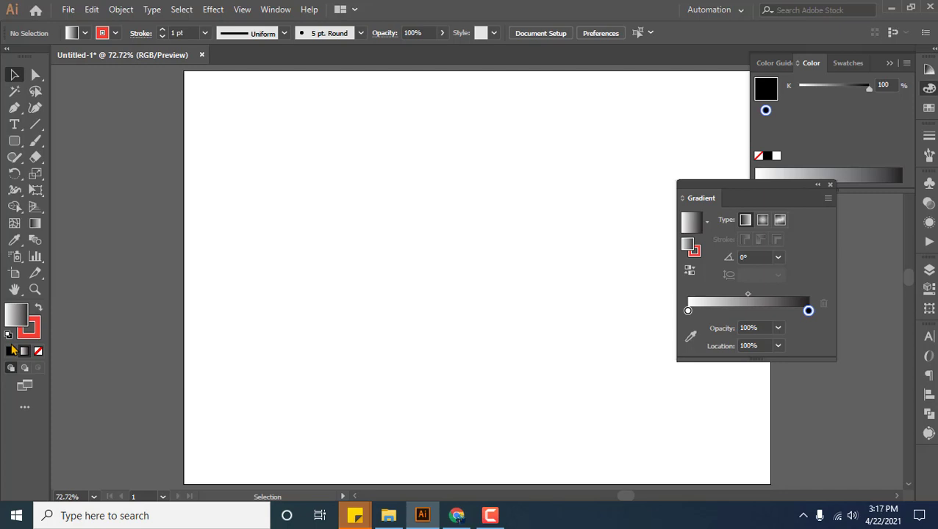
key("slash")
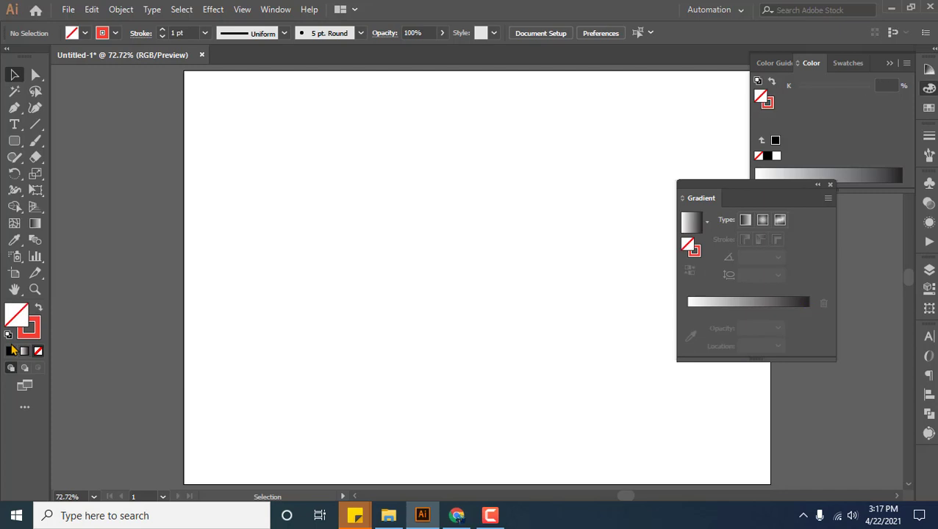
Draw a rectangle in the artboard's upper-left area, try the linear gradient fill on it and finish with solid black
key("m")
left_click_drag(242, 129, 382, 239)
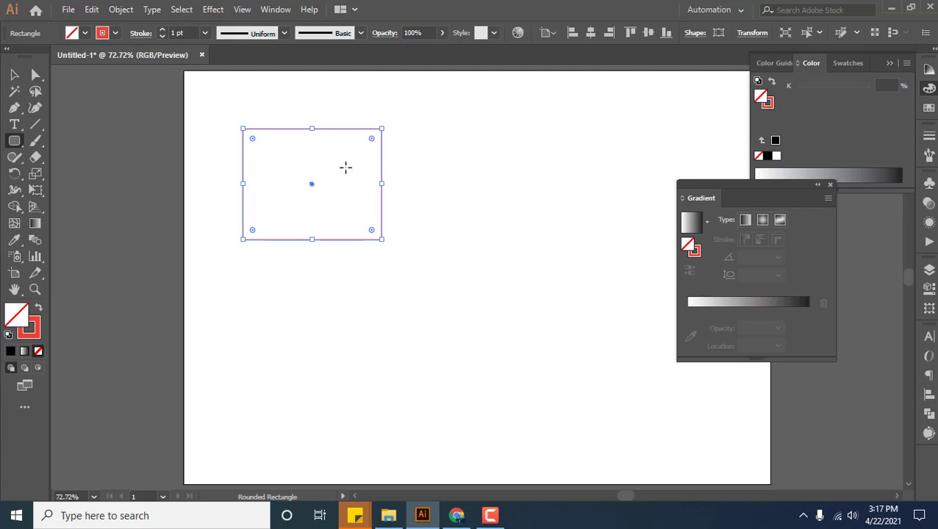
key("period")
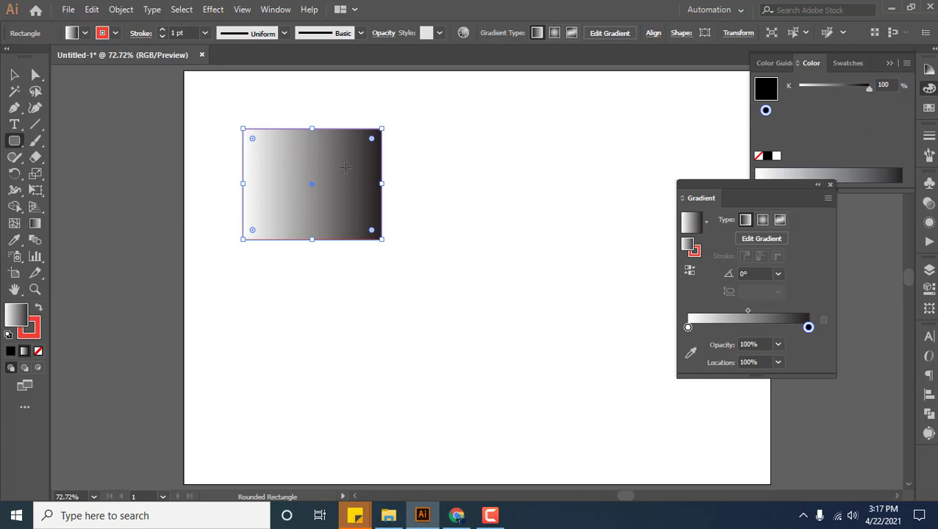
key("comma")
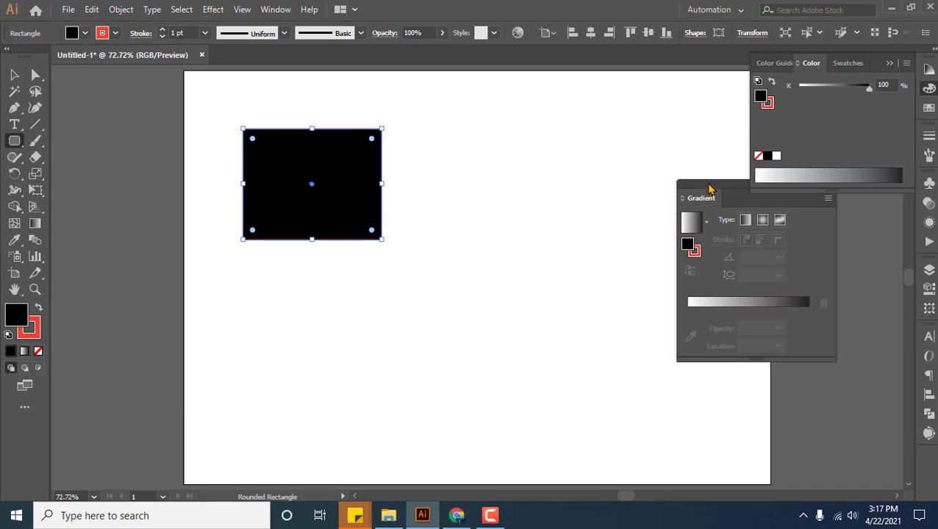
Move the Gradient panel clear of the Color panel and check the Gradient entry in the list of available panels
left_click_drag(709, 189, 708, 184)
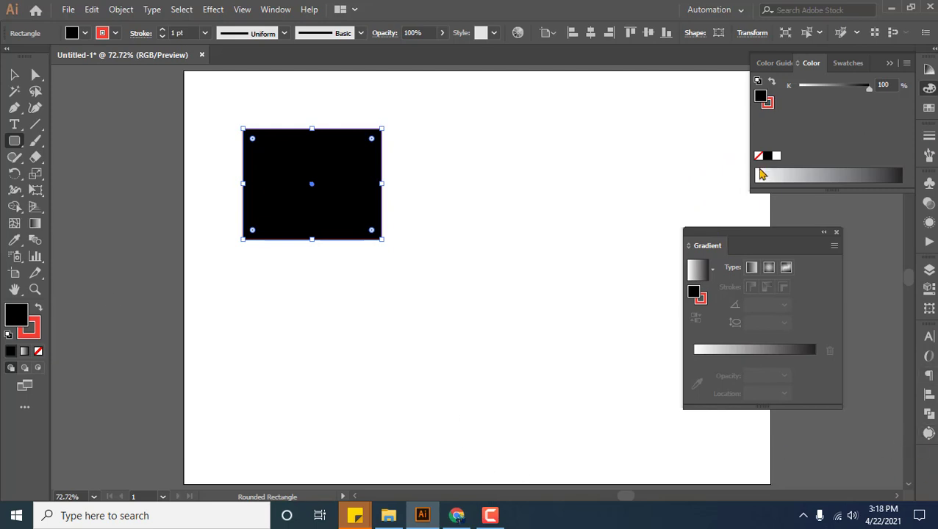
left_click(284, 13)
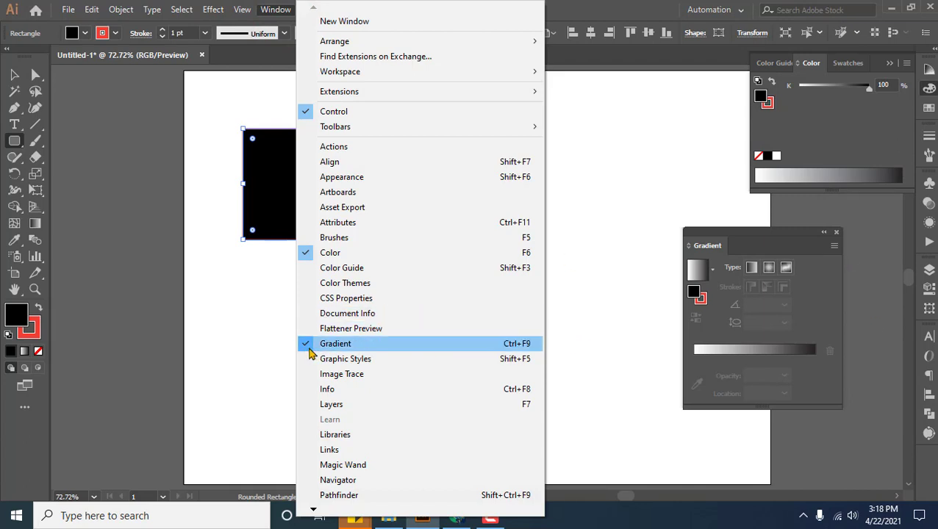
left_click(450, 345)
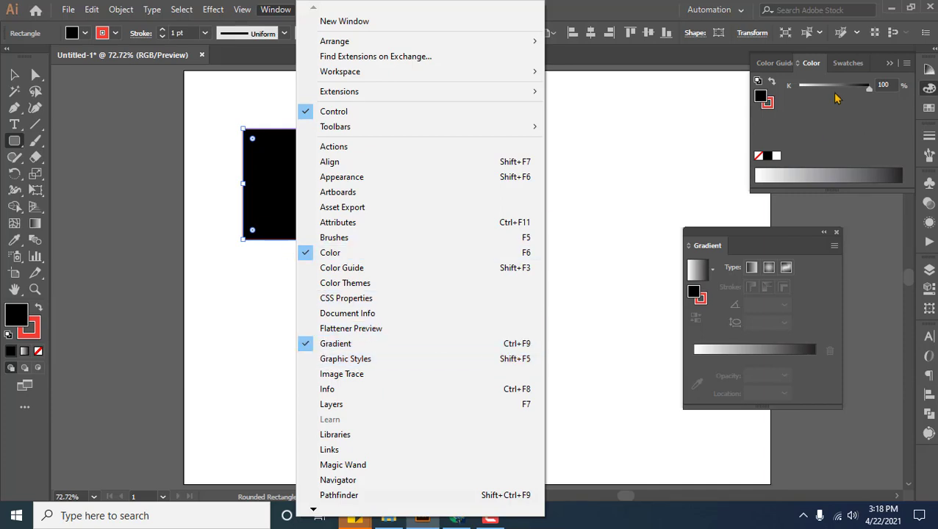
left_click(10, 358)
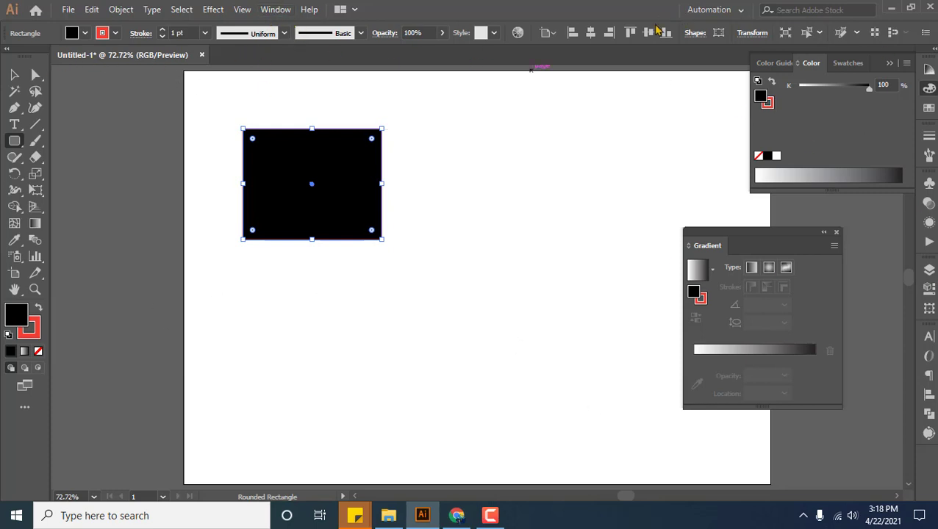
left_click(278, 10)
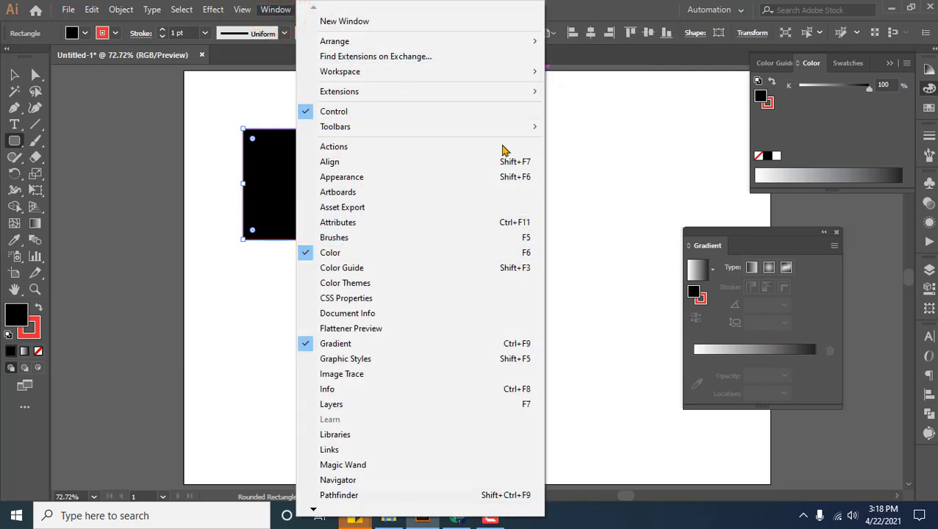
Reselect the black rectangle with the Selection tool and shift the Gradient panel slightly
left_click(14, 74)
left_click(368, 197)
left_click(446, 252)
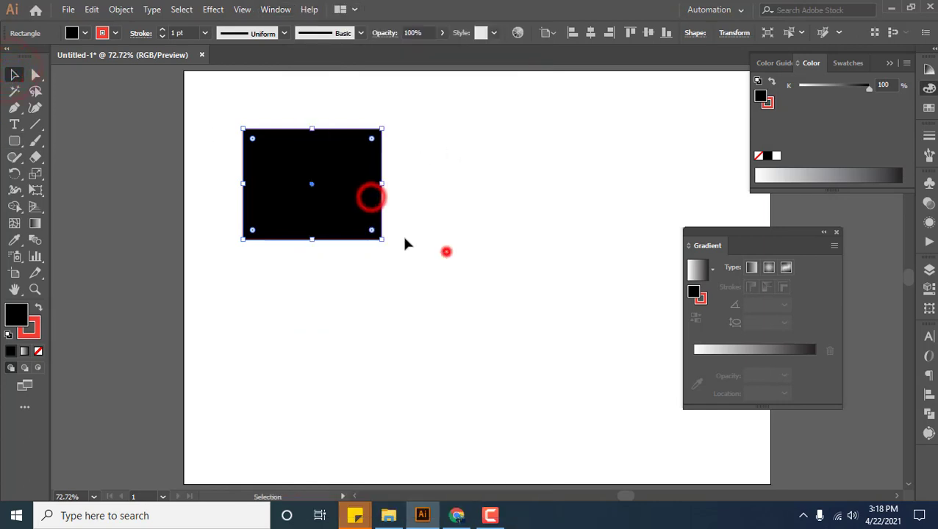
left_click(297, 204)
left_click(332, 218)
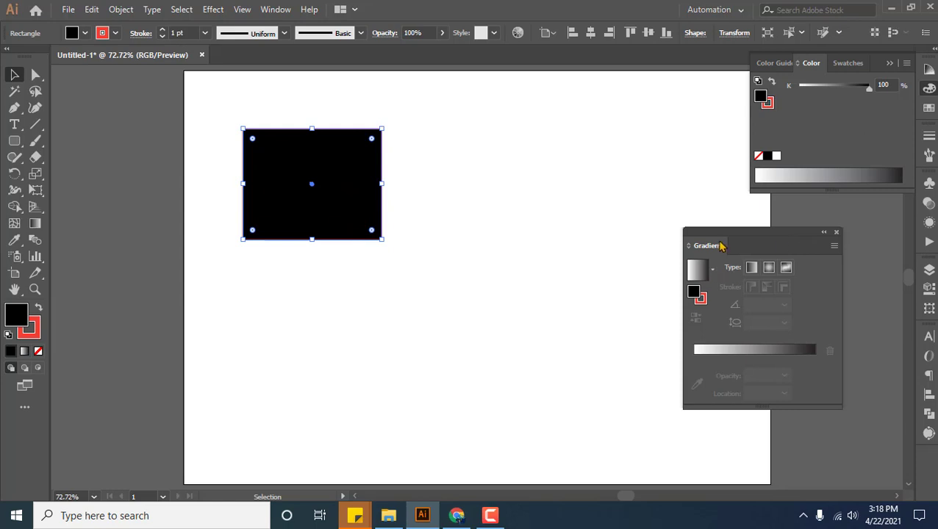
left_click_drag(725, 235, 712, 230)
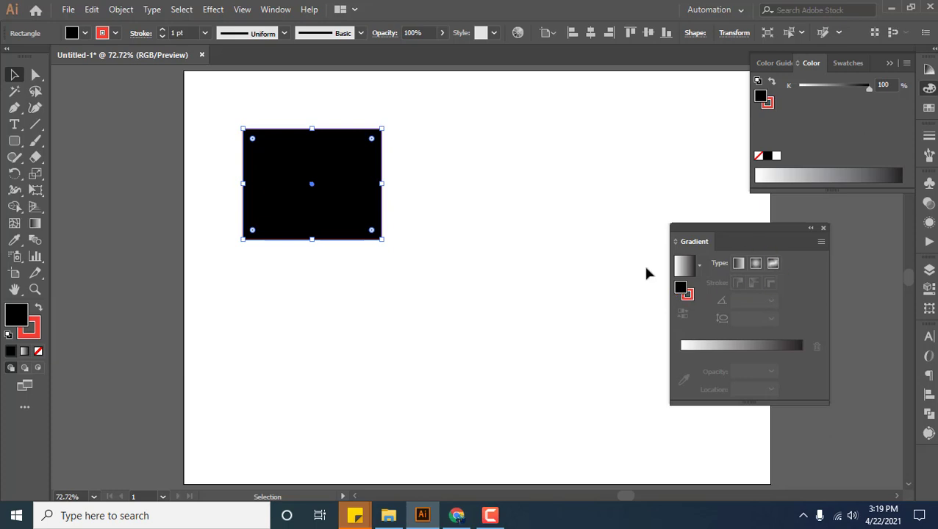
Collapse the Color panel, make the rectangle's stroke the active attribute and switch back to its fill
left_click(890, 60)
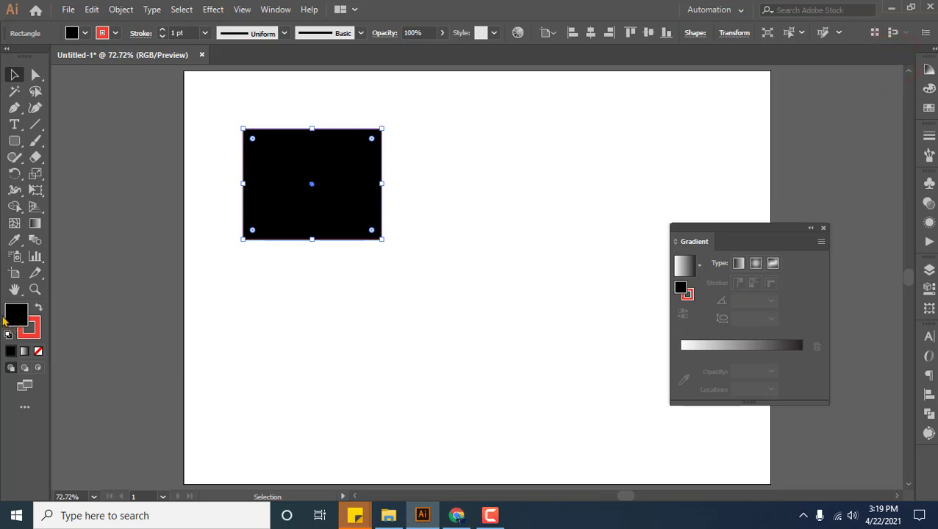
left_click(33, 333)
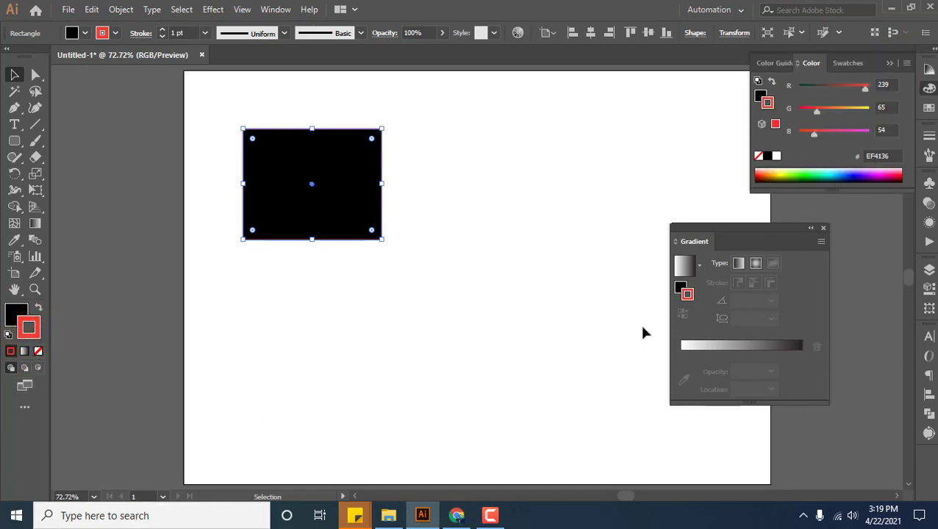
left_click(11, 321)
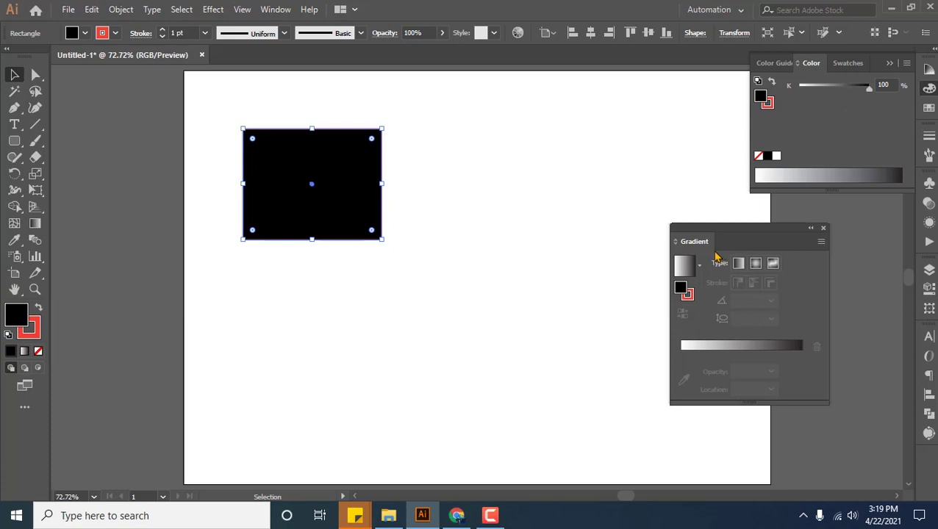
Collapse the Color panel, check the preset gradients, and expand the docked panels with Swatches showing
left_click(891, 65)
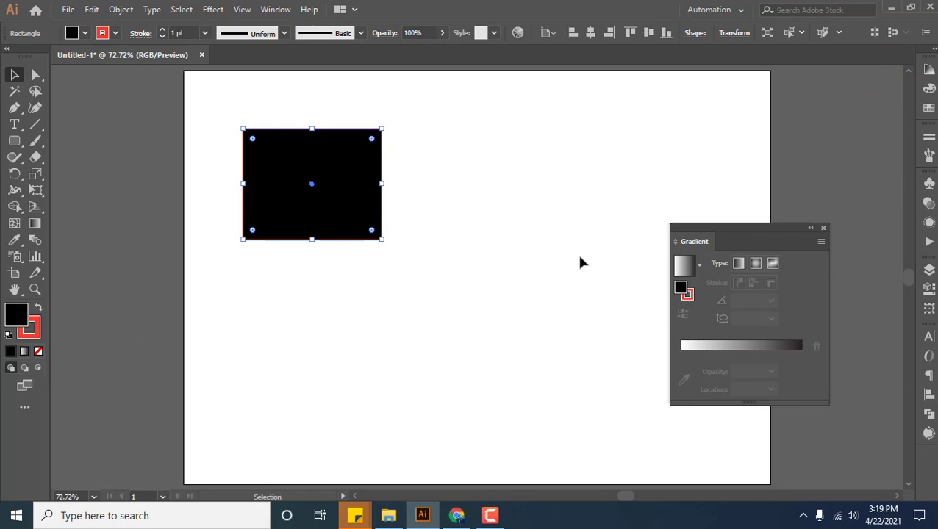
left_click(700, 266)
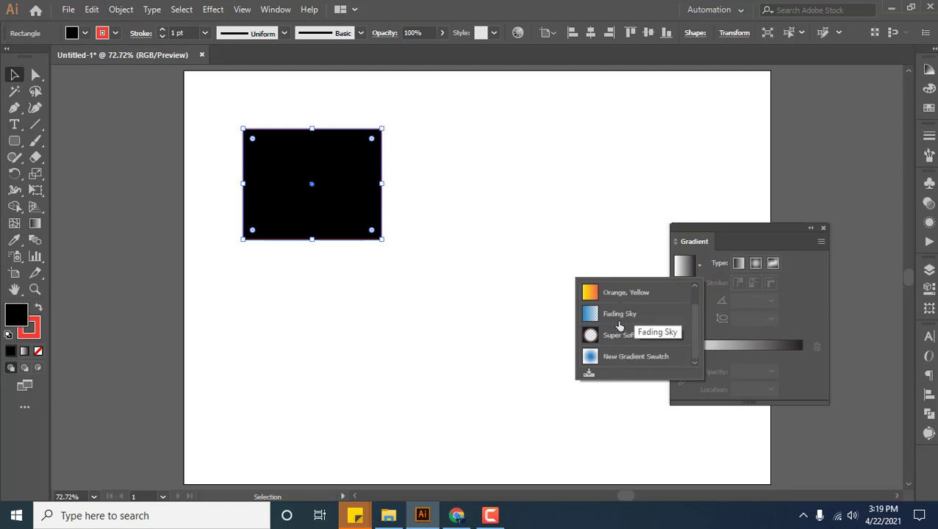
left_click(933, 49)
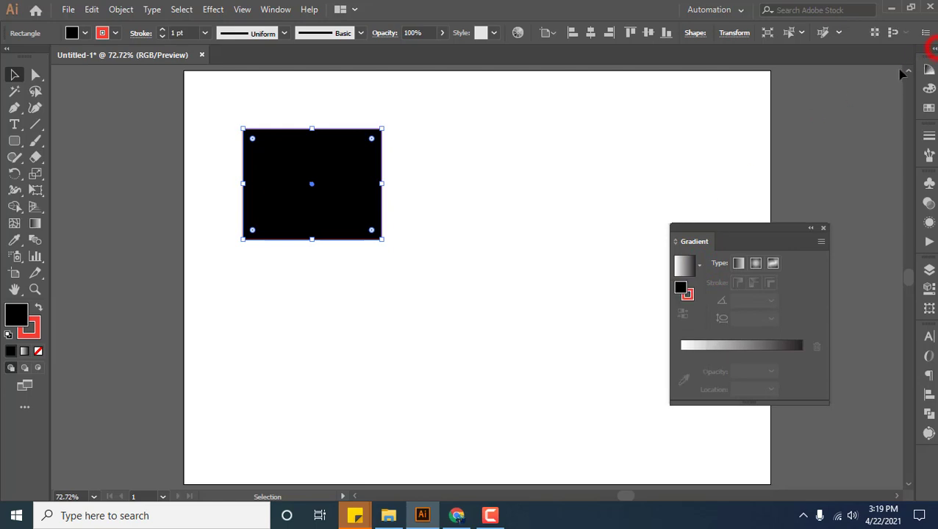
left_click(932, 48)
left_click(872, 62)
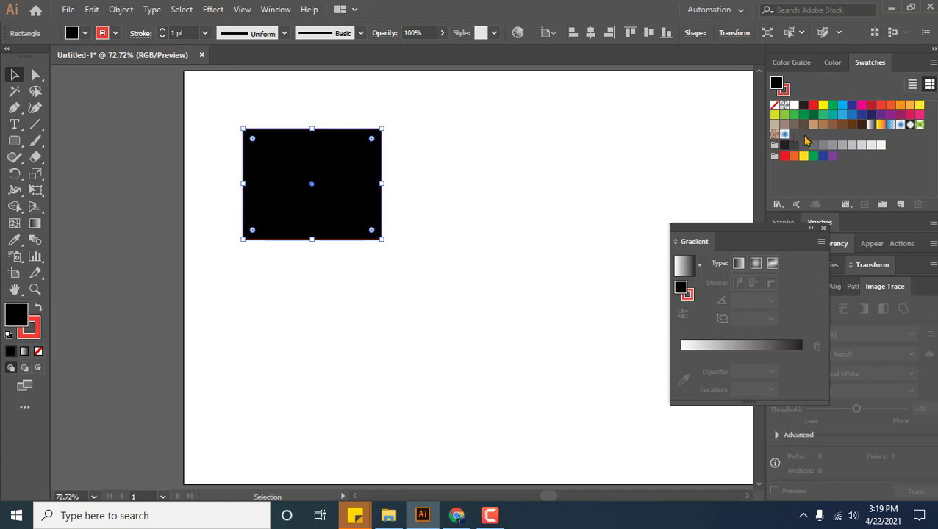
Fill the rectangle with the Orange, Yellow preset gradient
left_click(698, 264)
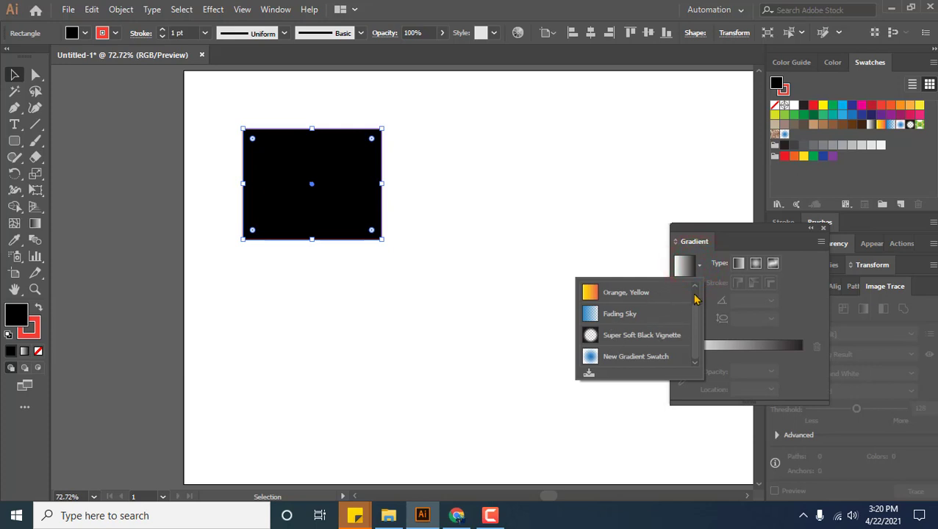
left_click(700, 266)
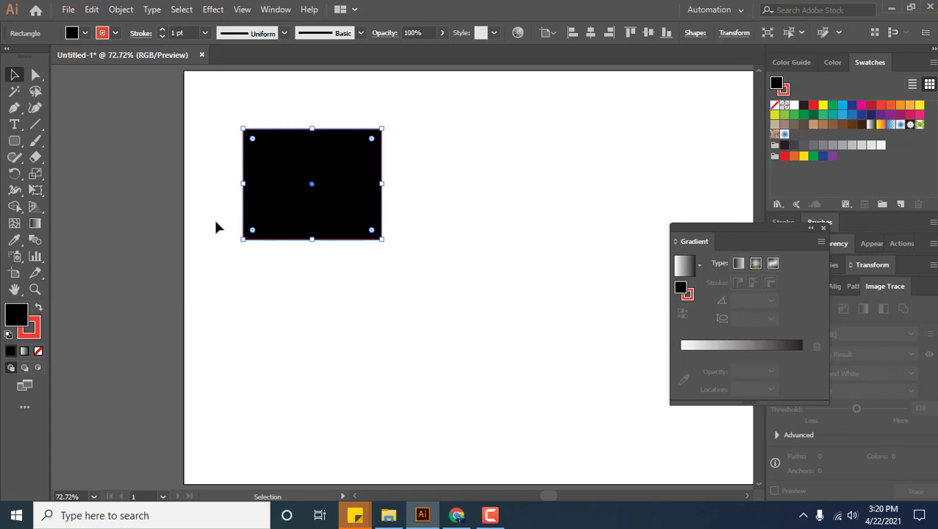
left_click(699, 268)
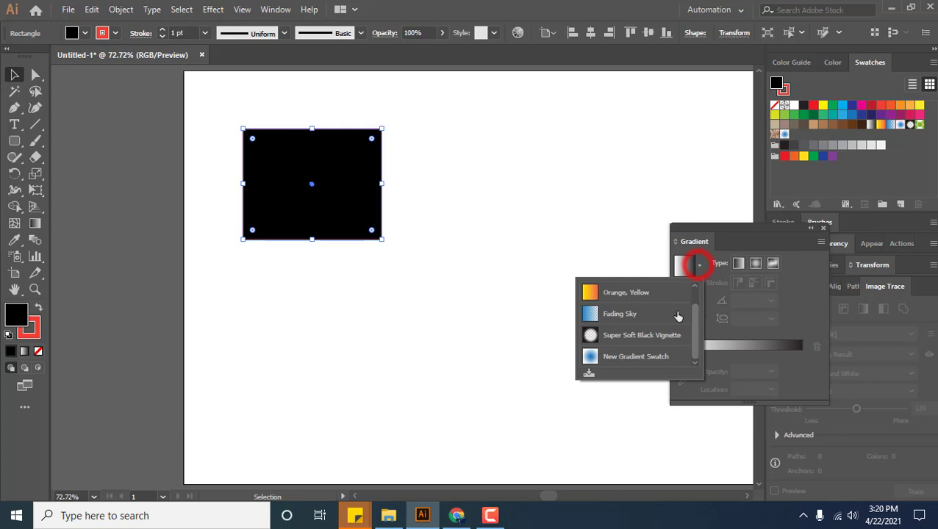
left_click(610, 294)
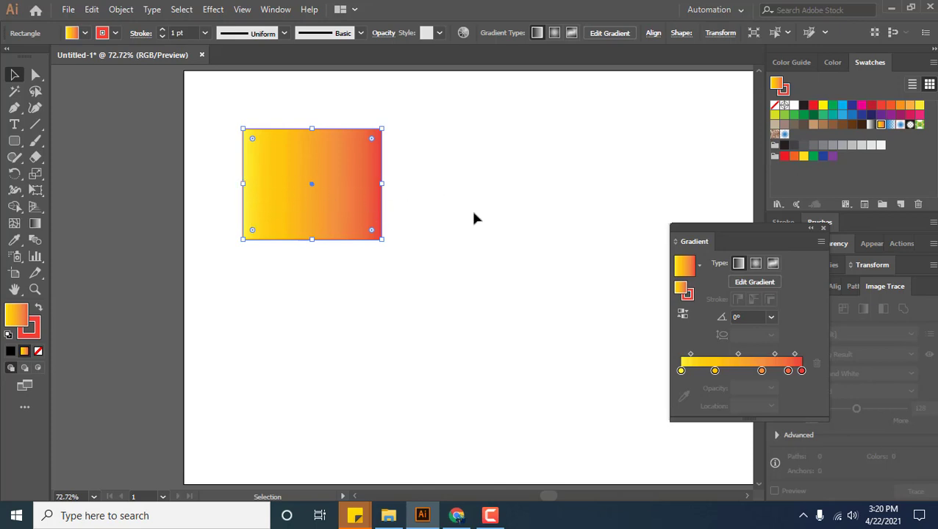
Make the rectangle's gradient radial and rotate it on the artwork to about 141.7°
left_click(756, 263)
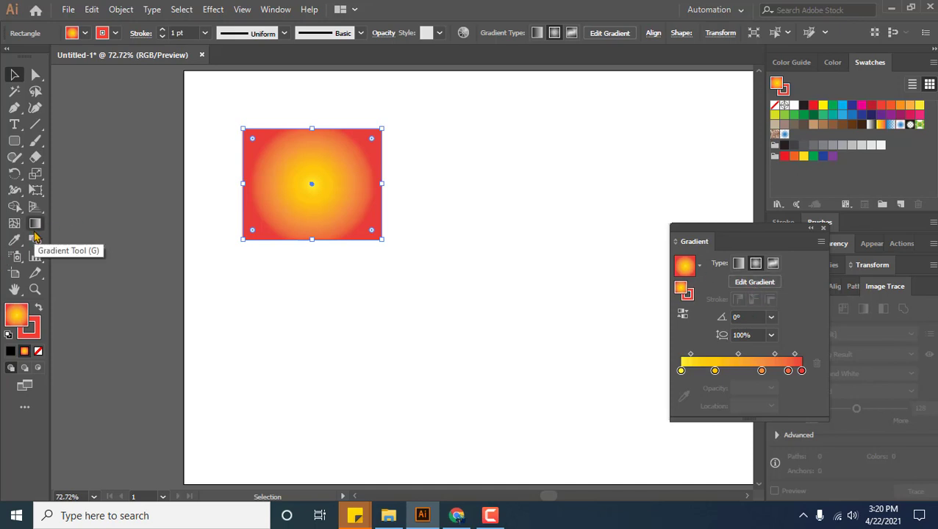
left_click(750, 282)
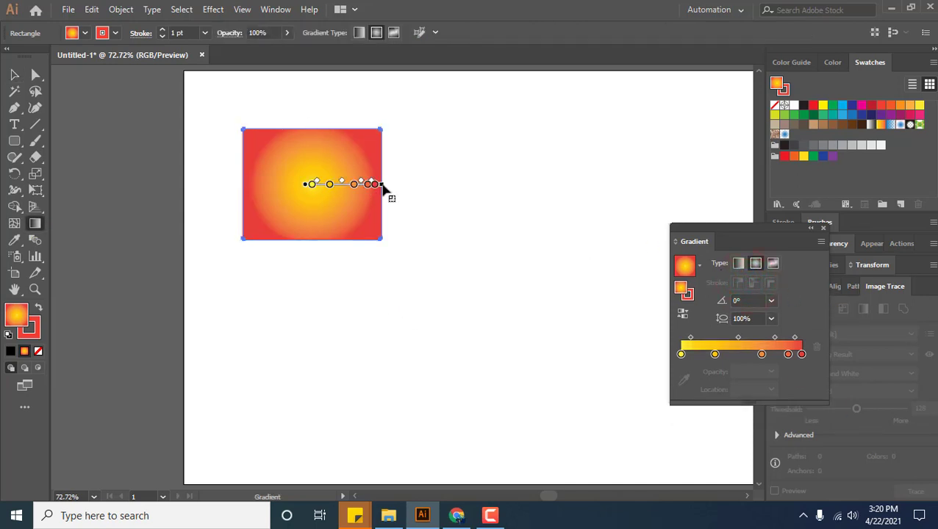
mouse_move(381, 184)
left_mouse_down()
mouse_move(488, 184)
mouse_move(370, 191)
mouse_move(446, 185)
mouse_move(400, 176)
mouse_move(379, 185)
mouse_move(408, 188)
mouse_move(375, 184)
mouse_move(359, 126)
mouse_move(292, 107)
mouse_move(276, 113)
mouse_move(406, 140)
mouse_move(334, 284)
mouse_move(323, 283)
mouse_move(232, 113)
mouse_move(240, 127)
left_mouse_up()
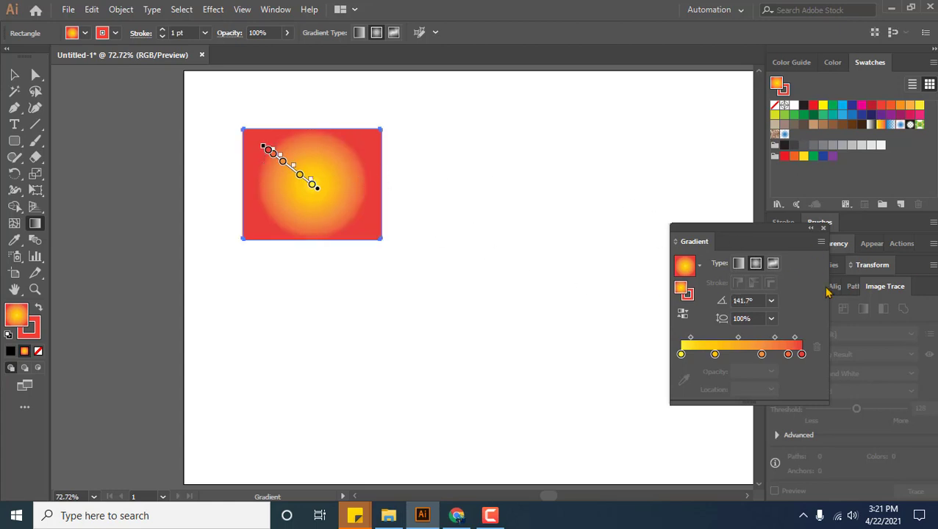
Switch the gradient fill to linear, end it just inside the rectangle's right edge and tilt it to about 5.8°
left_click(738, 263)
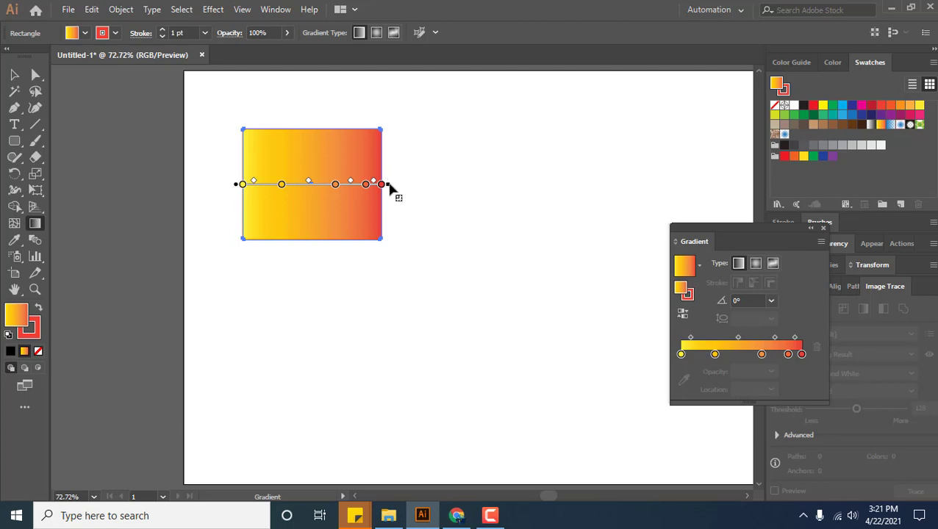
left_click_drag(390, 190, 423, 203)
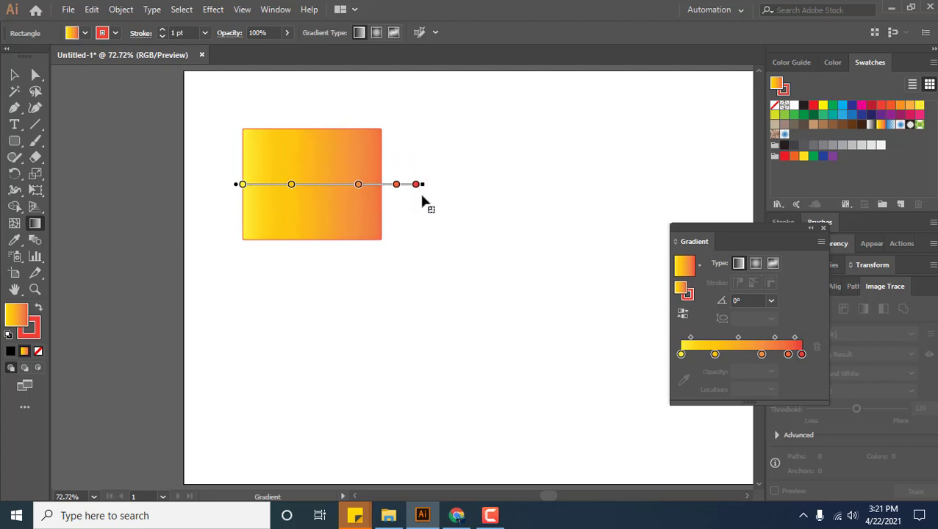
mouse_move(422, 203)
left_mouse_down()
mouse_move(486, 203)
mouse_move(380, 199)
left_mouse_up()
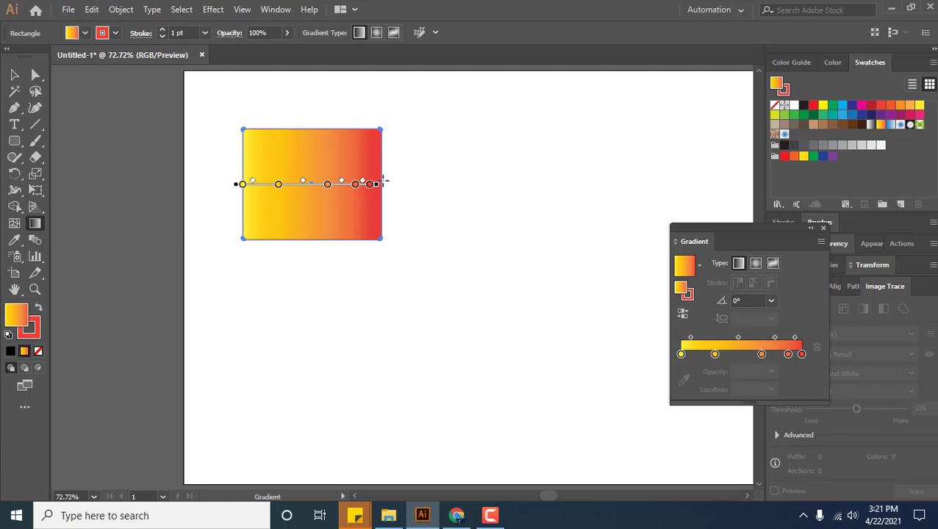
mouse_move(383, 181)
left_mouse_down()
mouse_move(375, 117)
mouse_move(270, 86)
mouse_move(215, 94)
mouse_move(212, 218)
mouse_move(318, 268)
mouse_move(371, 242)
mouse_move(394, 267)
mouse_move(435, 175)
mouse_move(414, 253)
mouse_move(361, 298)
mouse_move(425, 155)
mouse_move(424, 128)
mouse_move(410, 146)
mouse_move(431, 159)
mouse_move(431, 117)
mouse_move(414, 199)
mouse_move(421, 166)
left_mouse_up()
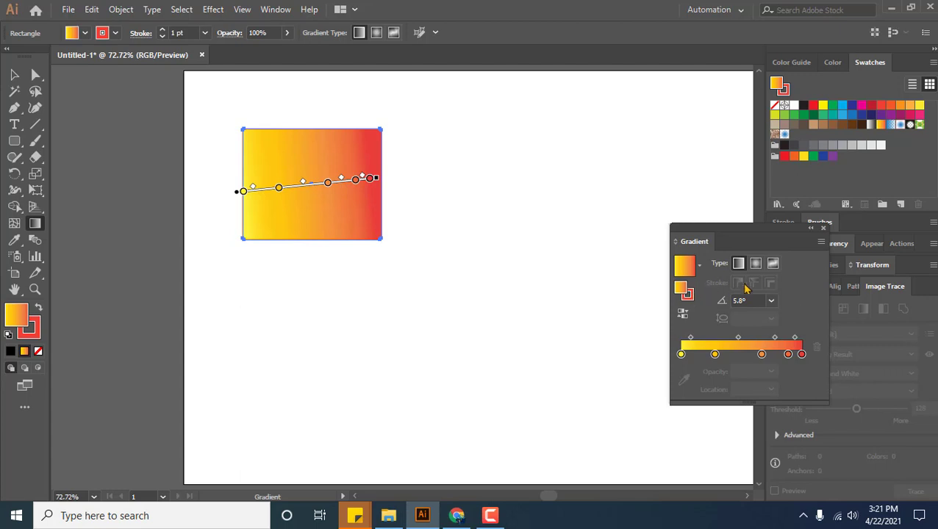
Make the rectangle's stroke the active attribute and set its weight to 23 pt
left_click(689, 292)
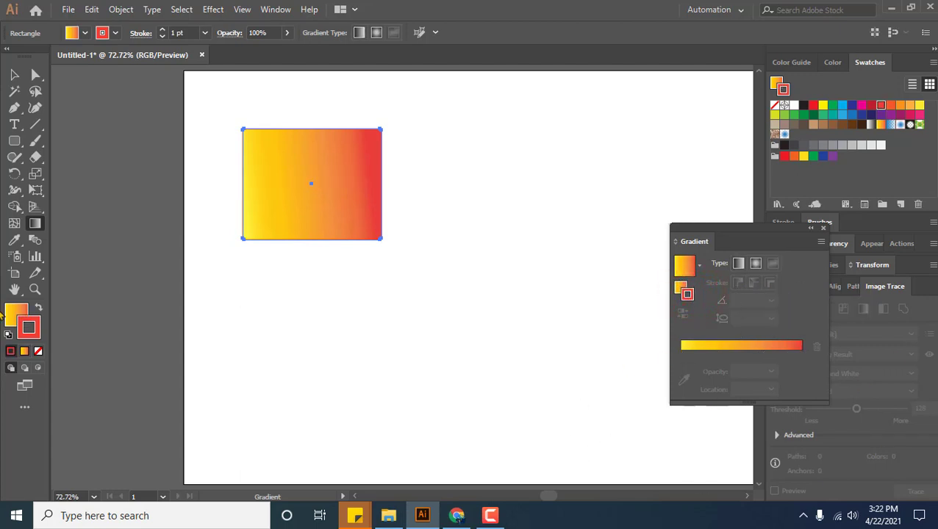
left_click(181, 32)
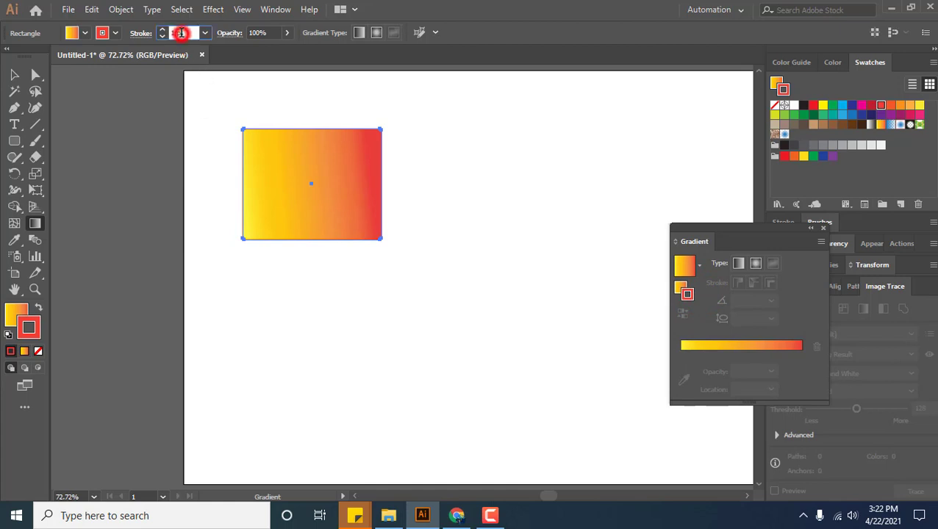
scroll(181, 33, "up", 20)
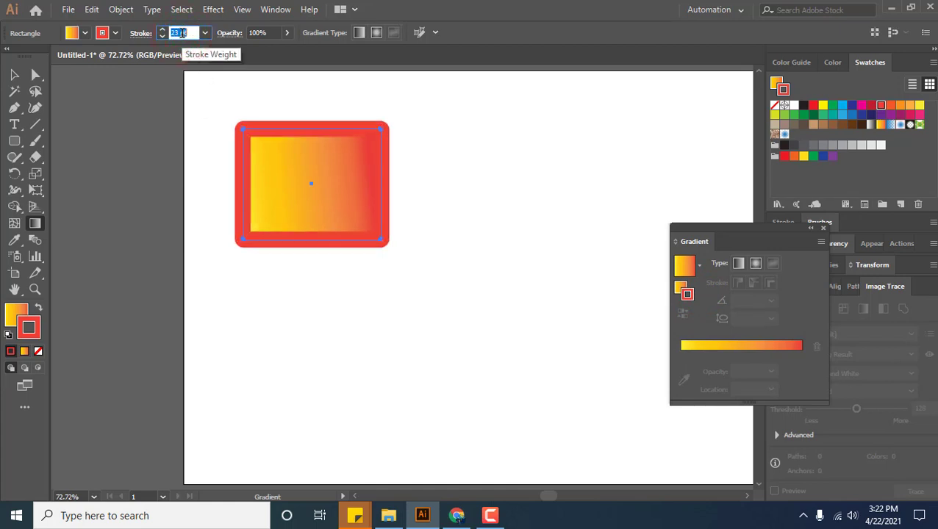
Try the orange-yellow gradient on the rectangle's stroke, then replace it with the solid red B21814
left_click(687, 294)
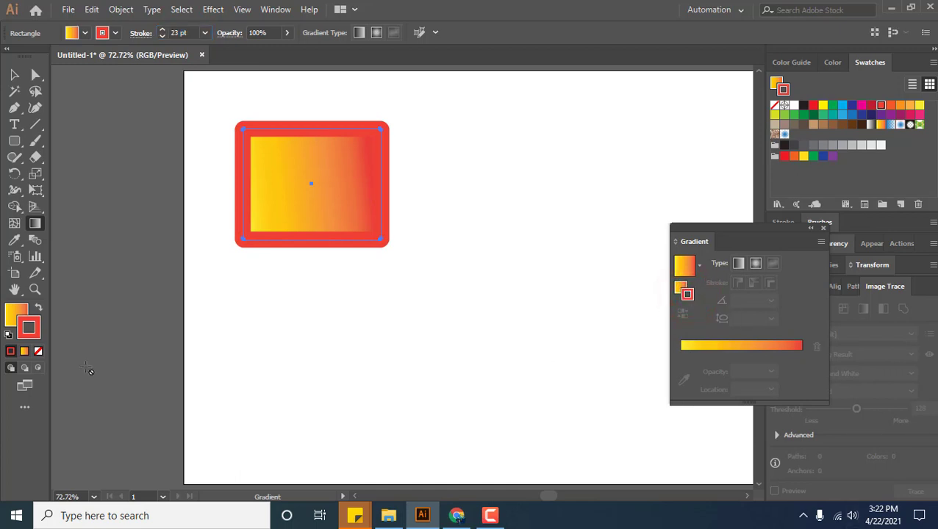
left_click(26, 352)
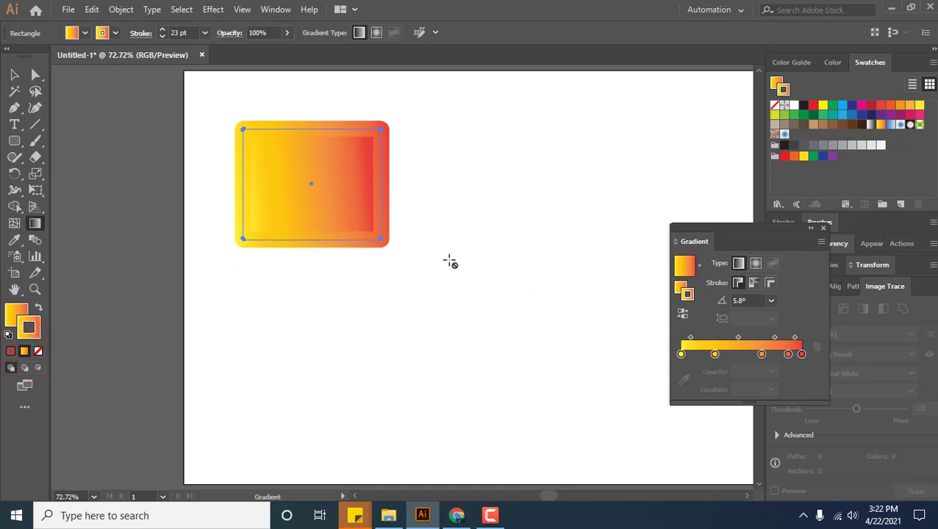
double_click(688, 294)
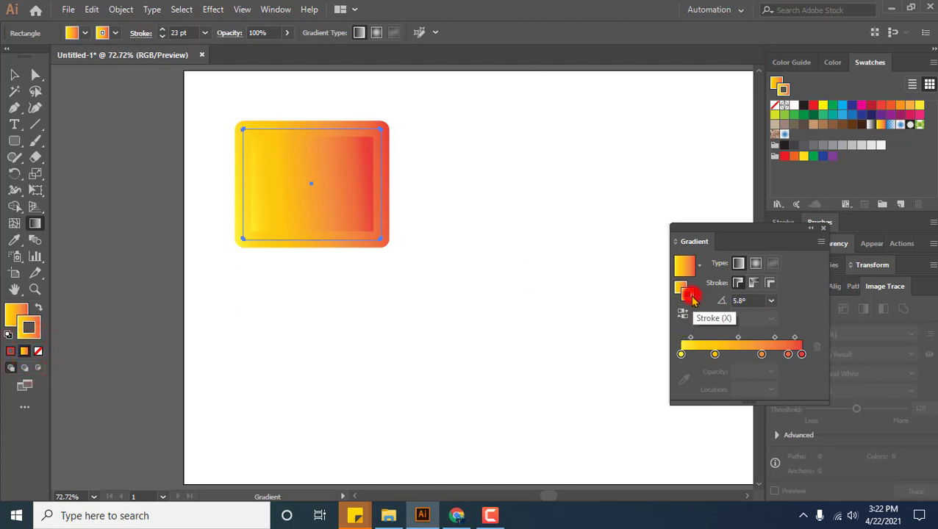
type("B21814")
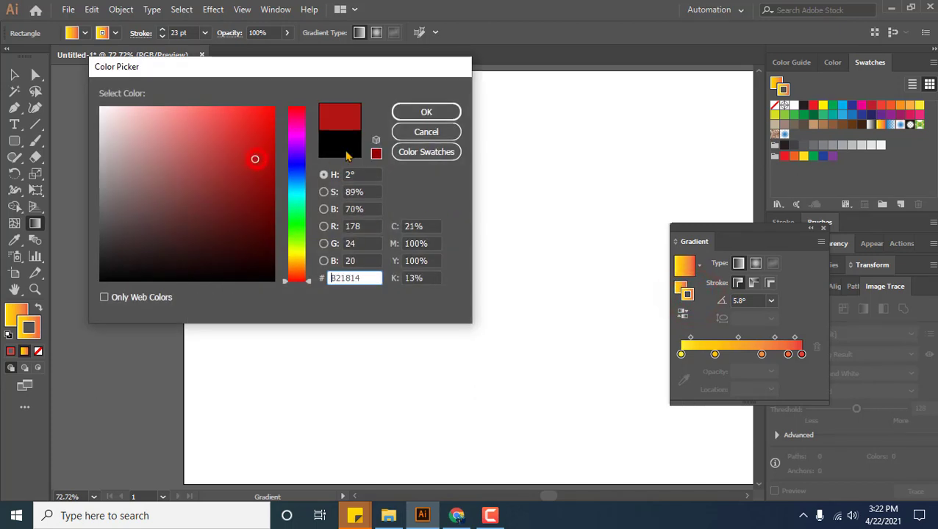
left_click(428, 112)
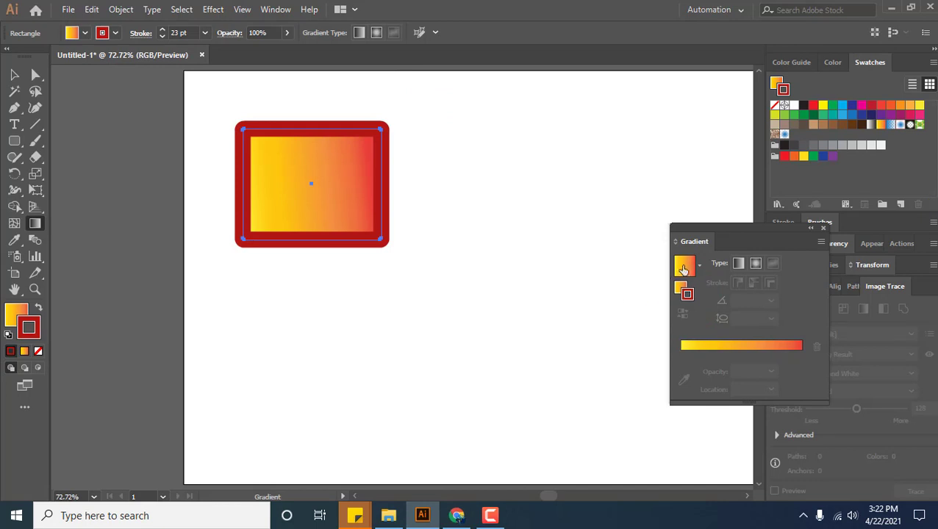
Apply the Fading Sky preset gradient to the rectangle's stroke and deselect the rectangle with the Selection tool
left_click(686, 294)
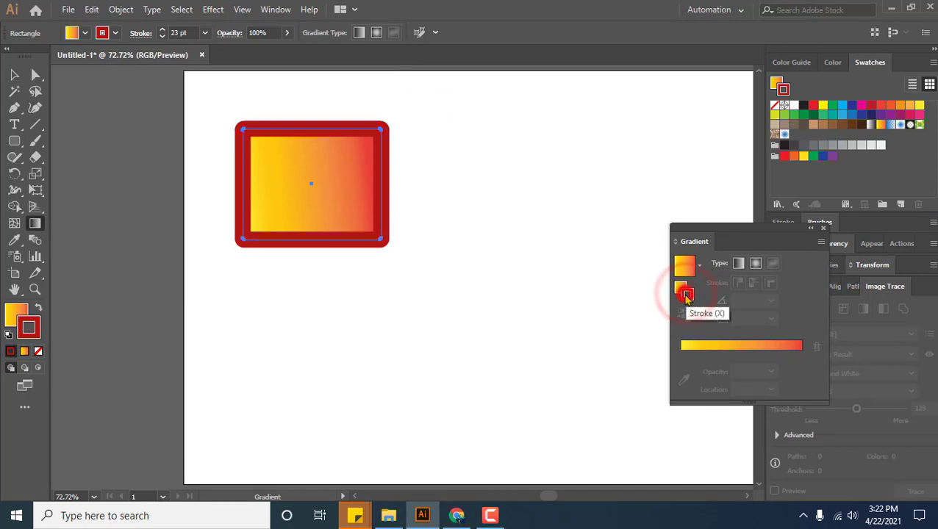
left_click(699, 265)
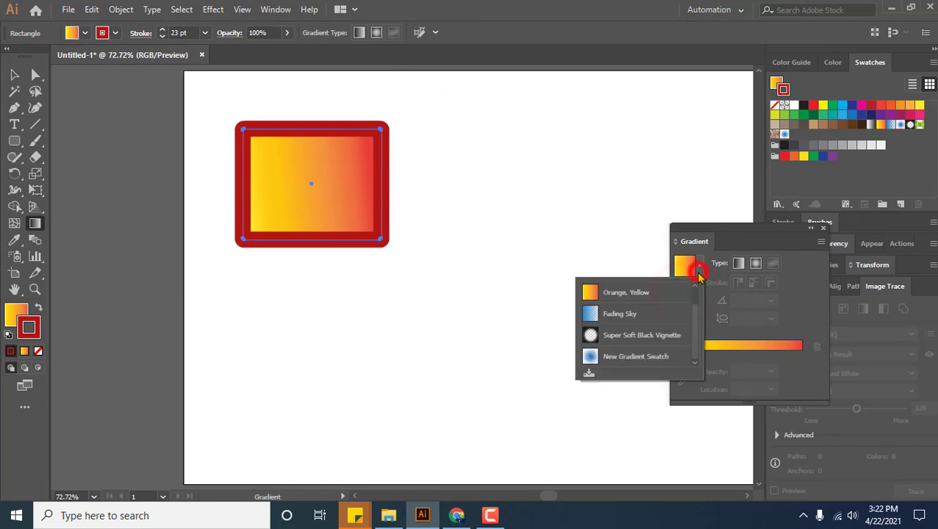
left_click(619, 314)
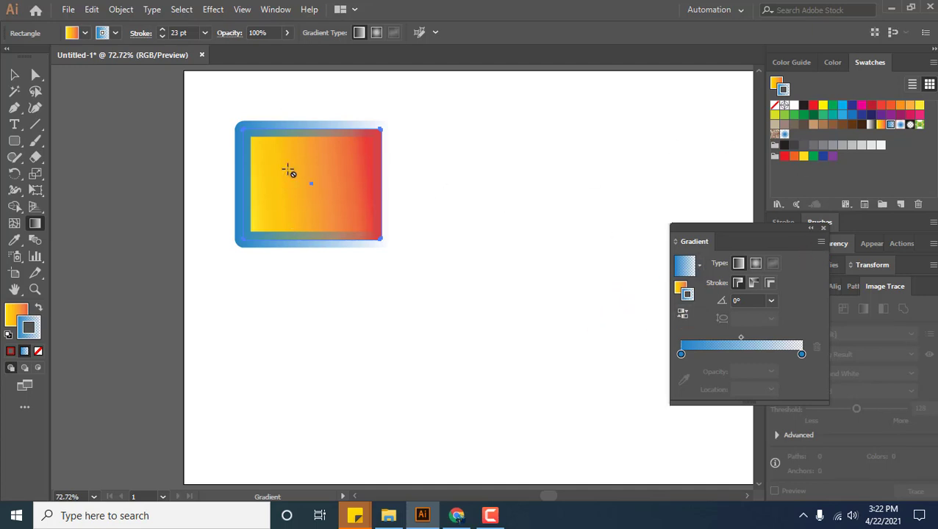
left_click(13, 75)
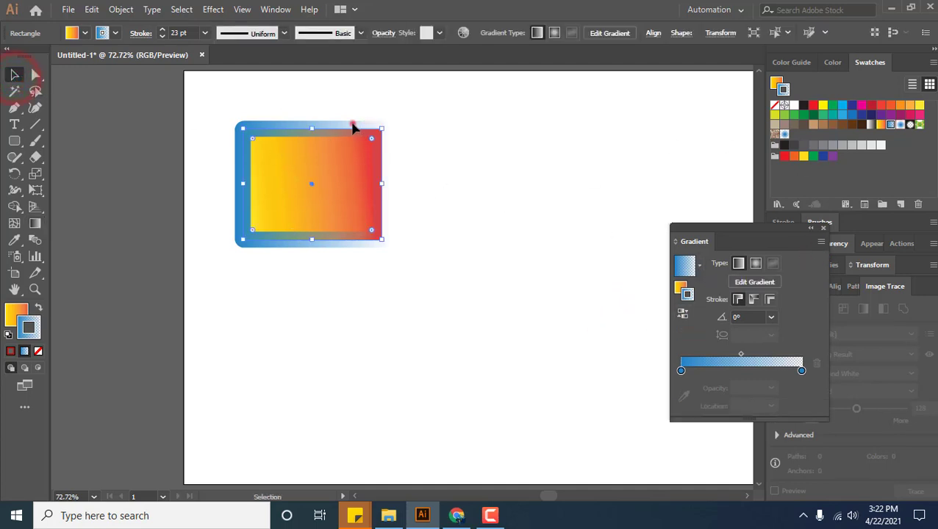
left_click(352, 123)
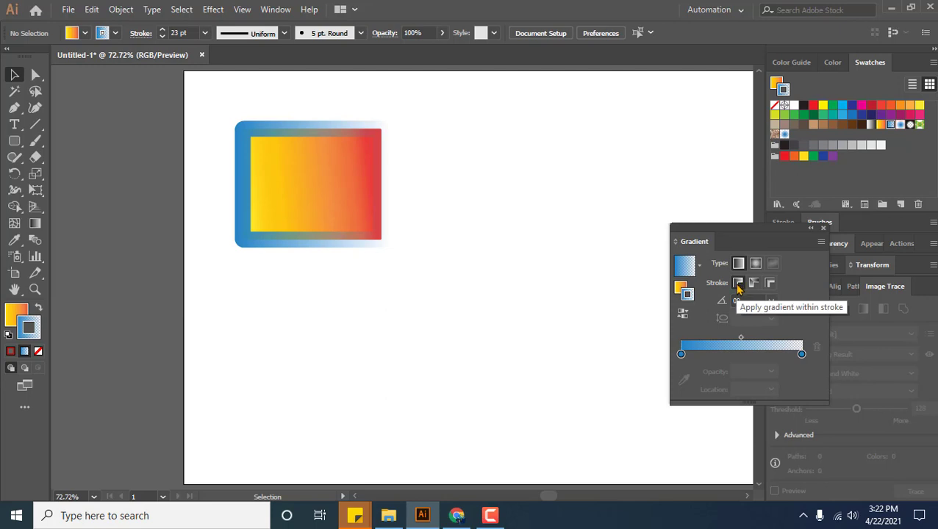
Reselect the rectangle by its blue edge, try its gradient along the stroke and switch it to run across the stroke
left_click(739, 284)
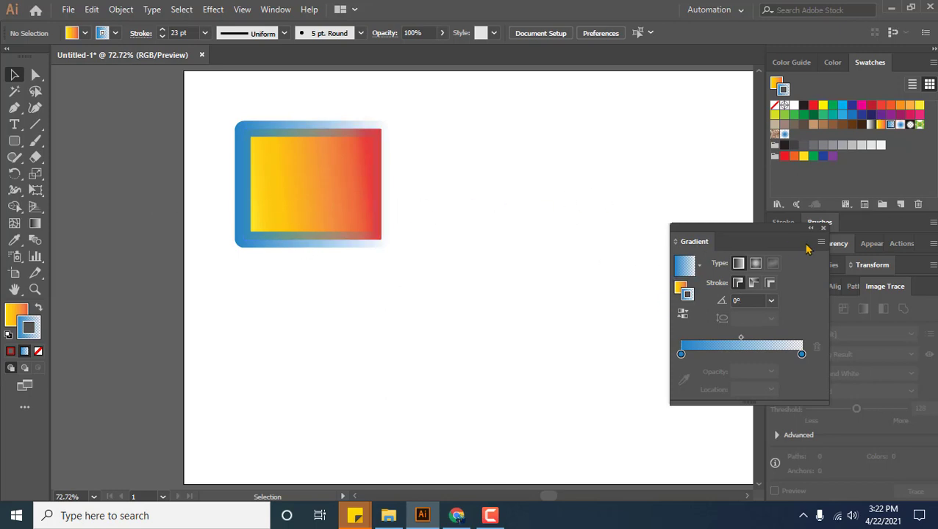
left_click(755, 285)
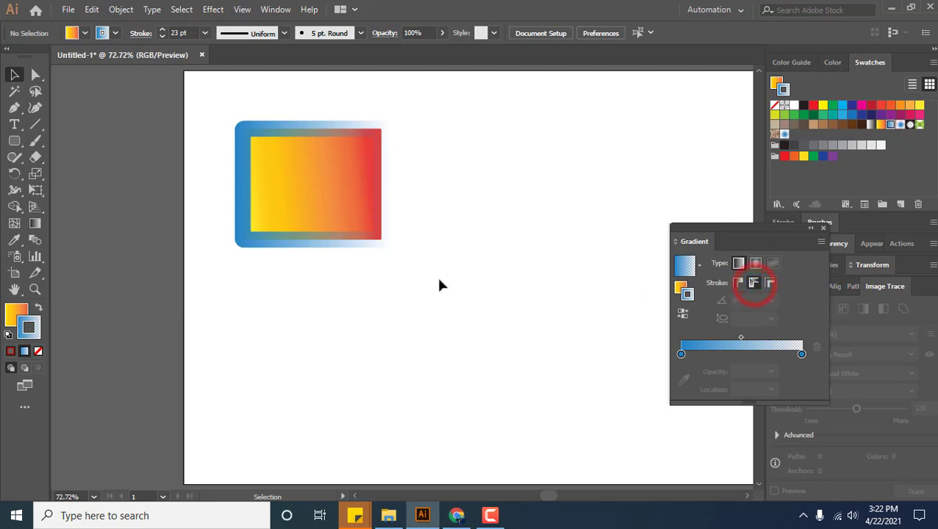
left_click(368, 245)
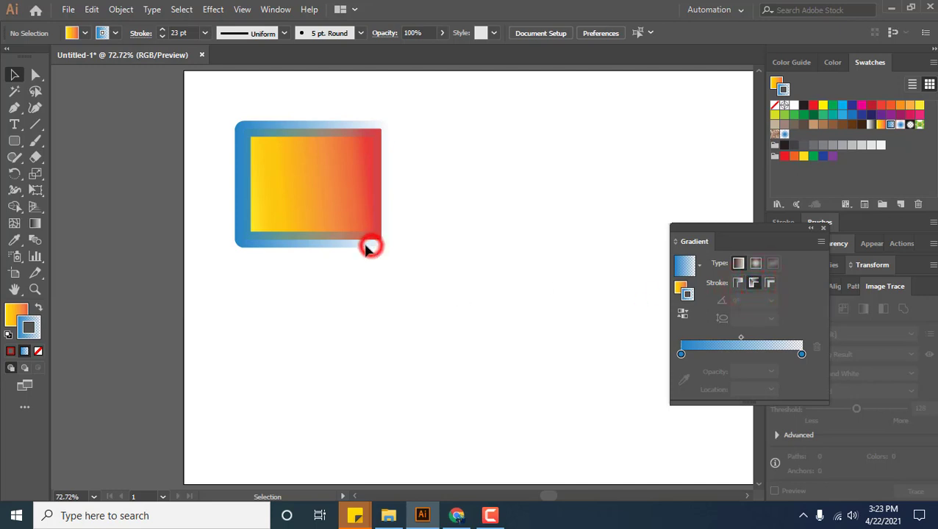
left_click(286, 122)
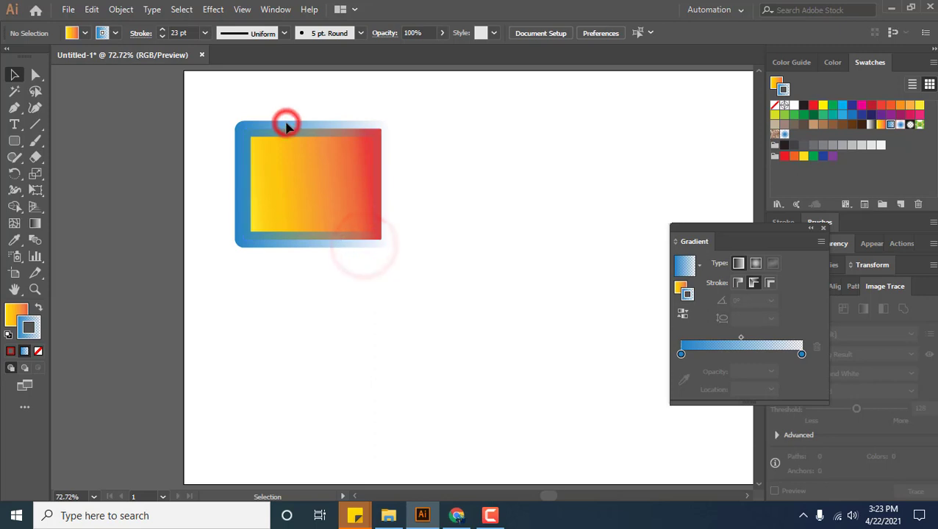
left_click(244, 193)
left_click(754, 299)
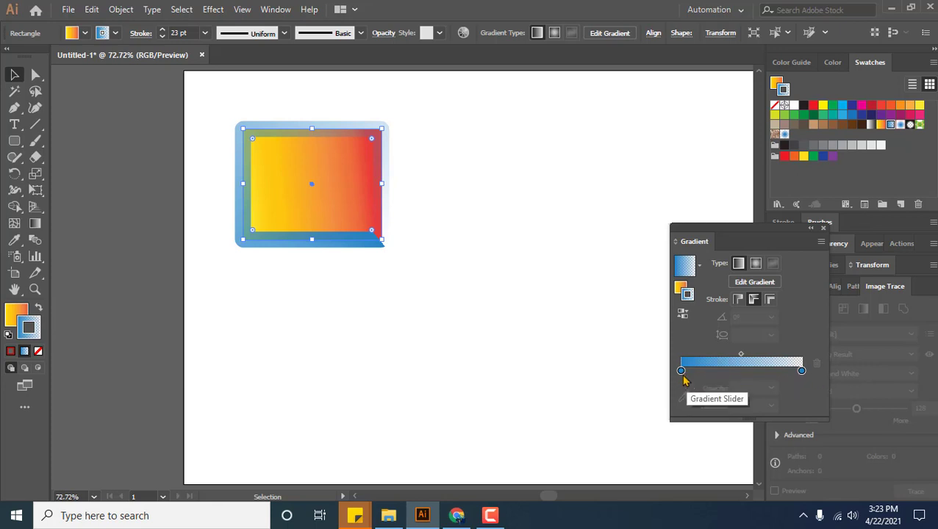
left_click(803, 373)
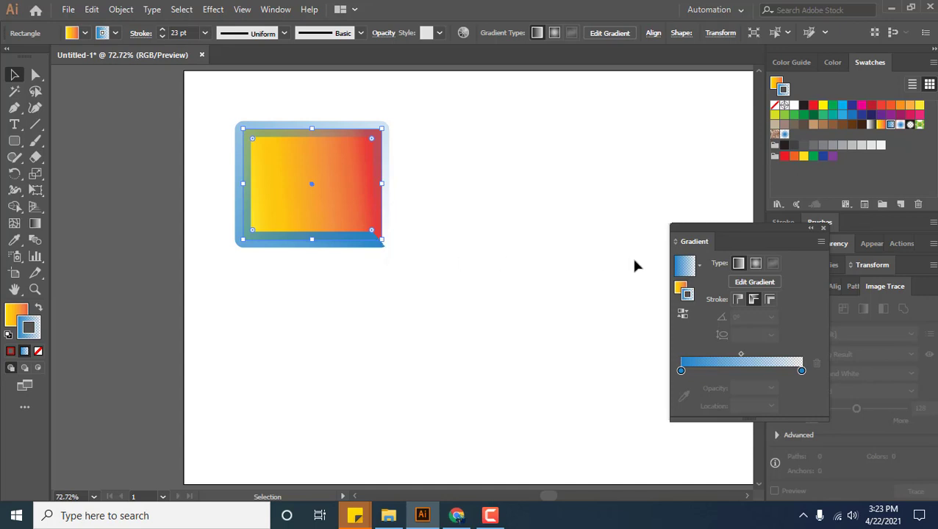
left_click(770, 299)
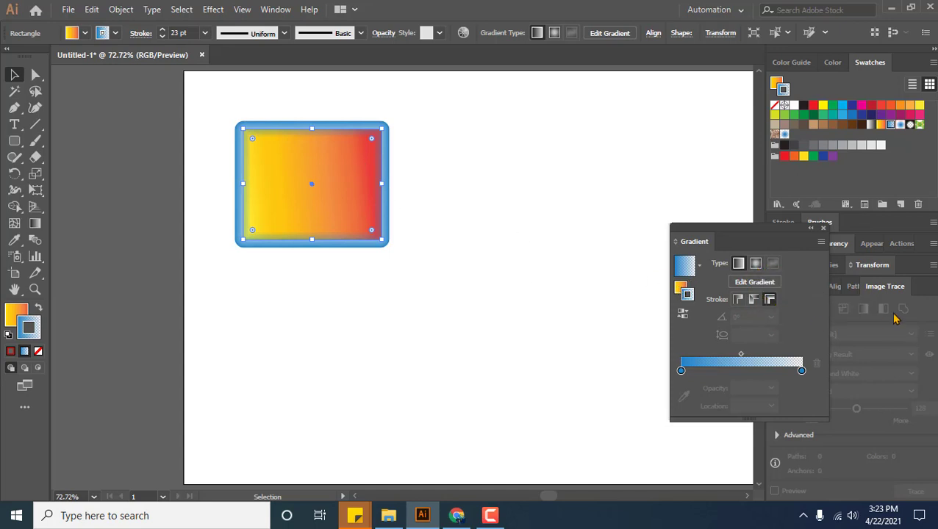
Make the rectangle's fill the active attribute, try a gradient angle of 12°, and set the angle to 0°
left_click(680, 288)
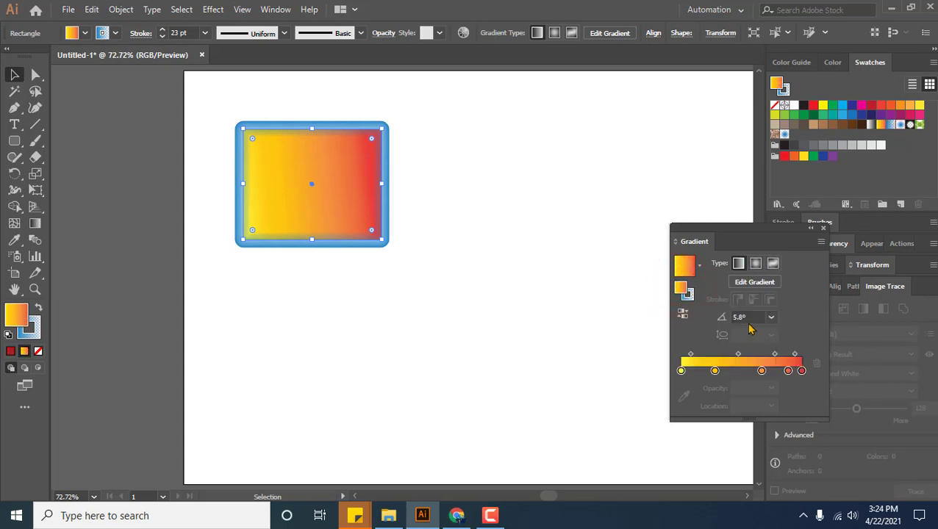
left_click(753, 317)
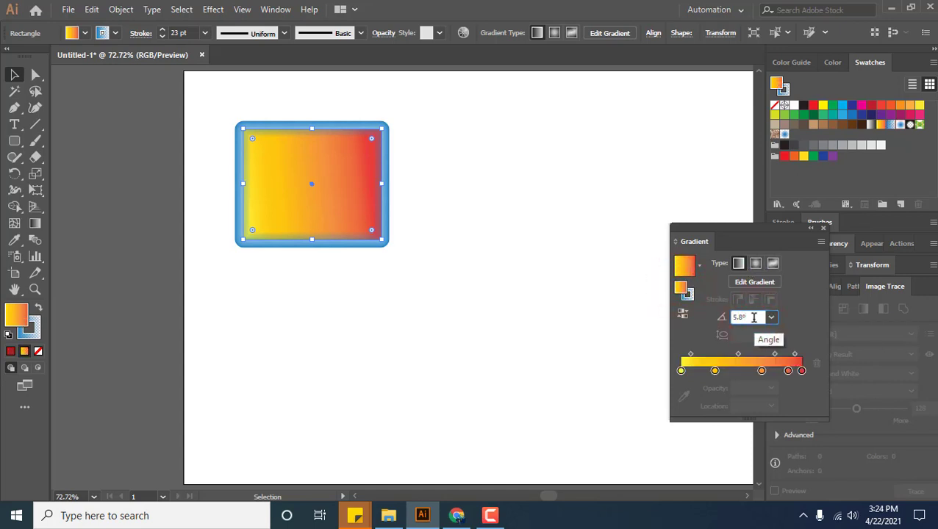
type("10")
key("Return")
left_click(757, 317)
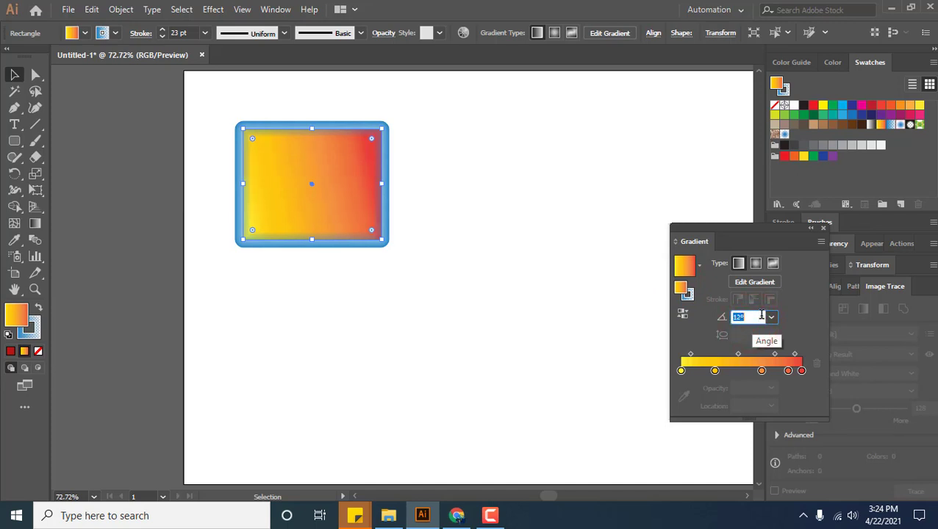
type("0")
key("Return")
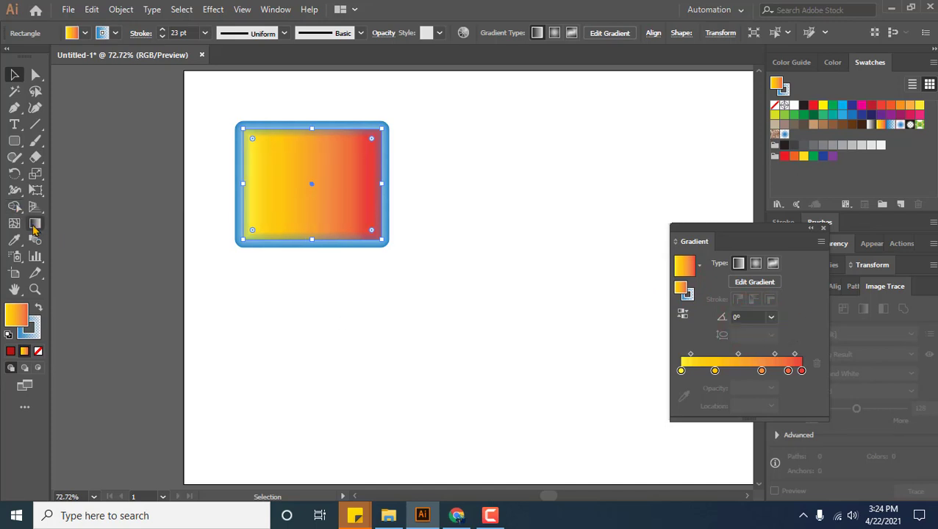
Show the gradient annotator on the rectangle's fill and raise the gradient angle to 27°
left_click(755, 283)
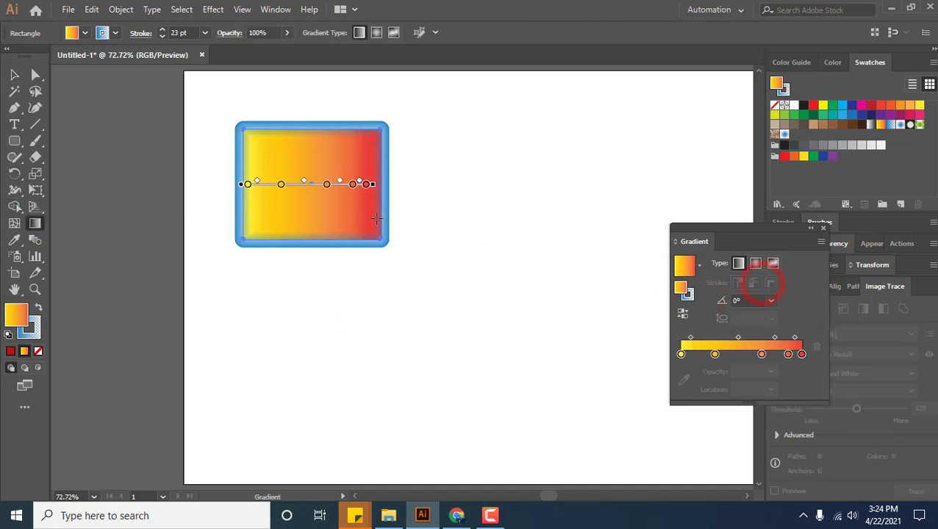
left_click(748, 299)
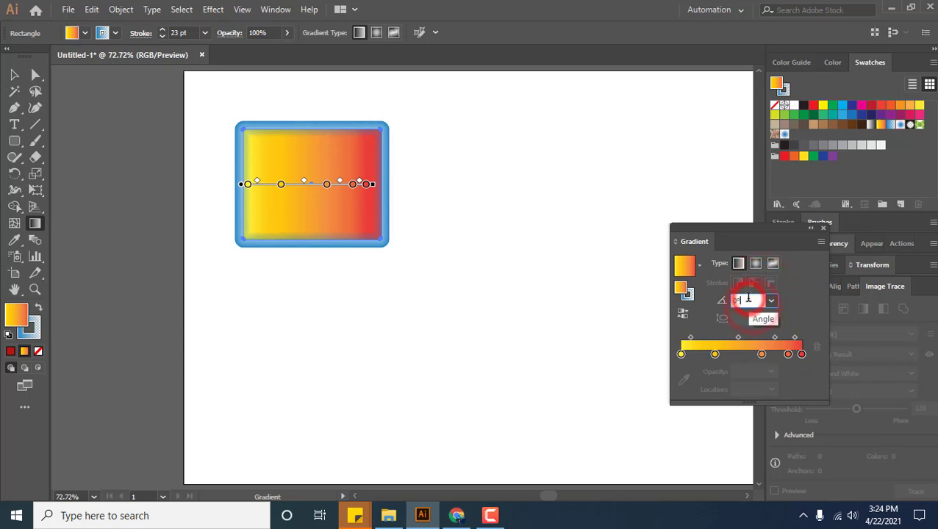
scroll(747, 299, "up", 20)
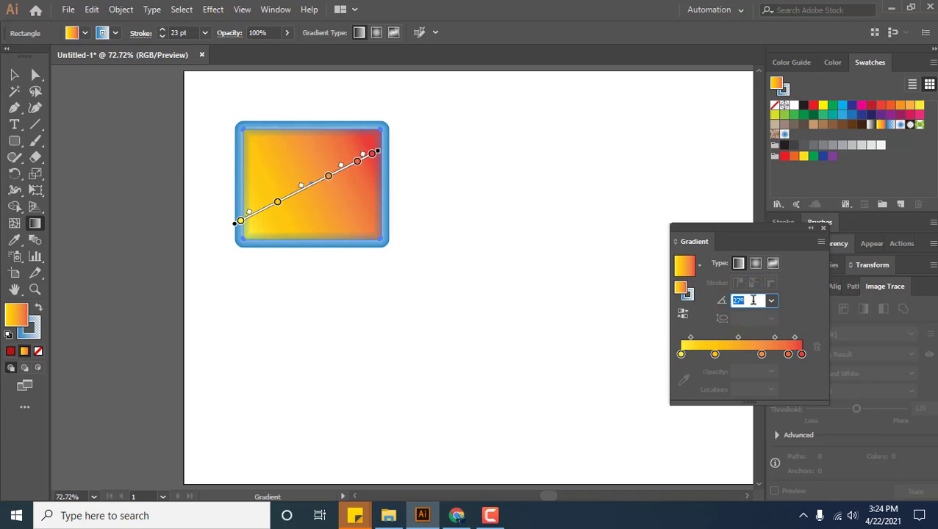
left_click(753, 300)
left_click(758, 300)
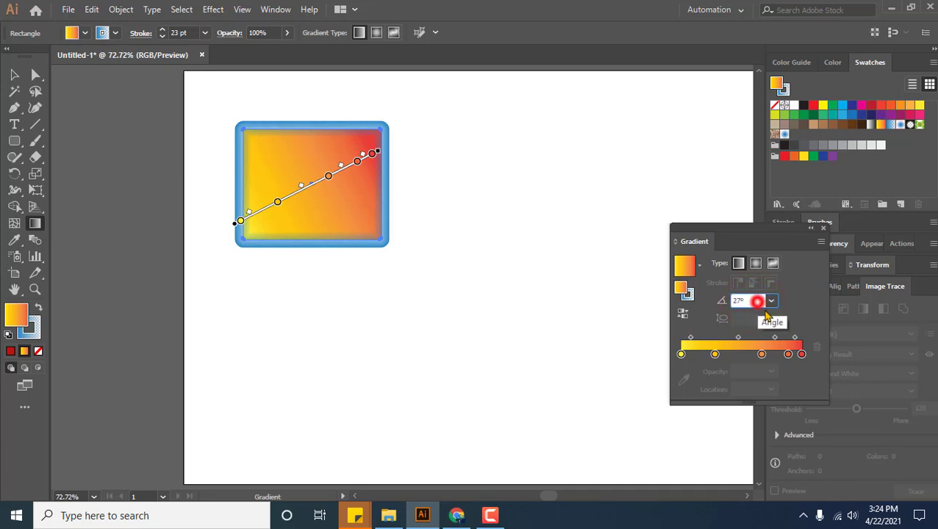
Rotate the fill gradient to about 34° with the on-canvas annotator, try 45°, and set the angle back to 0°
mouse_move(381, 151)
left_mouse_down()
mouse_move(323, 94)
mouse_move(383, 182)
mouse_move(370, 136)
mouse_move(350, 145)
left_mouse_up()
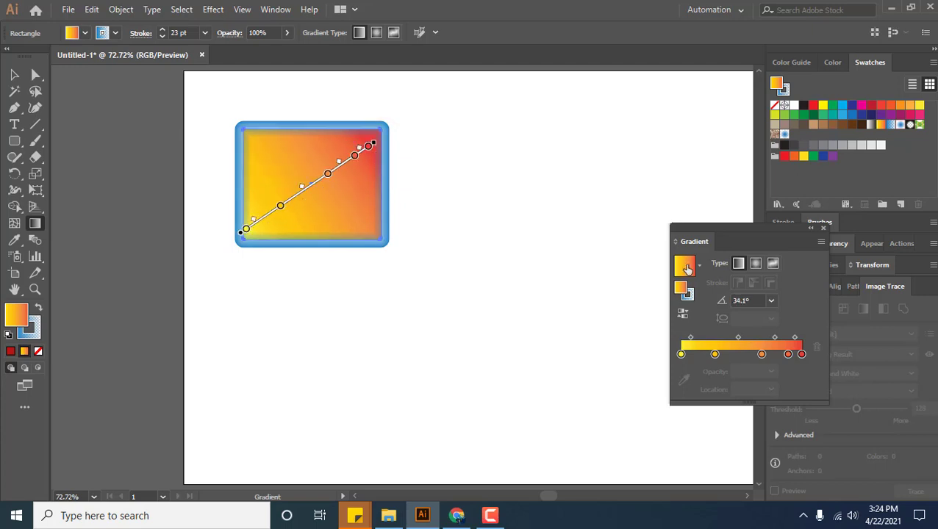
left_click(748, 301)
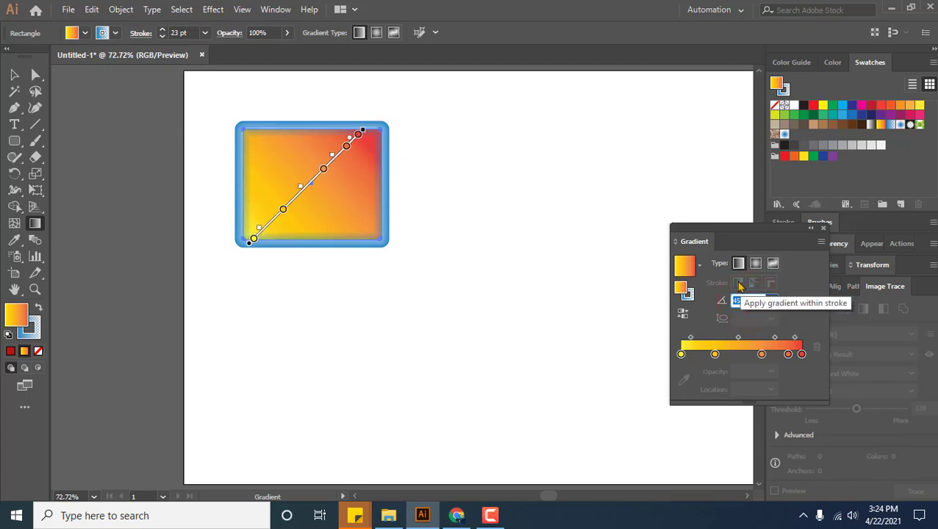
type("0")
key("Return")
Try the preset angles 0°, 180° and 90° on the rectangle's linear gradient fill
left_click(771, 300)
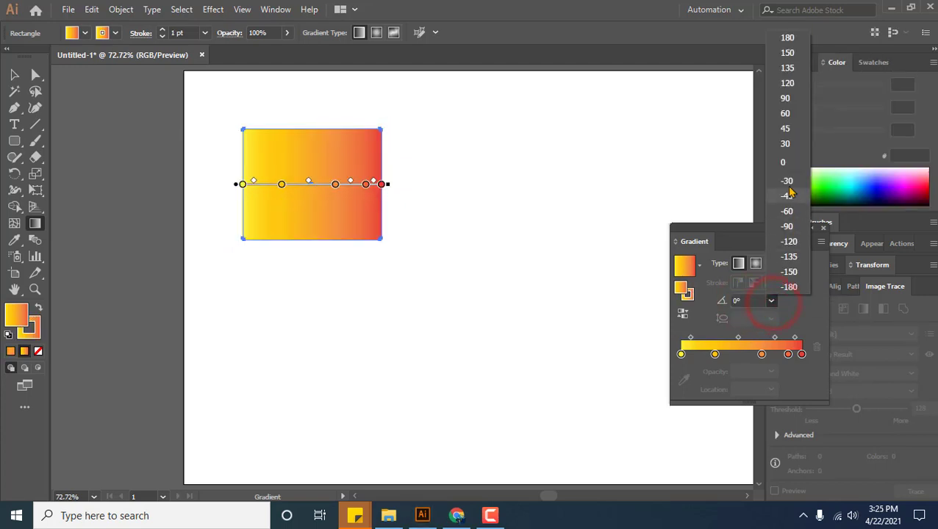
left_click(784, 163)
left_click(764, 300)
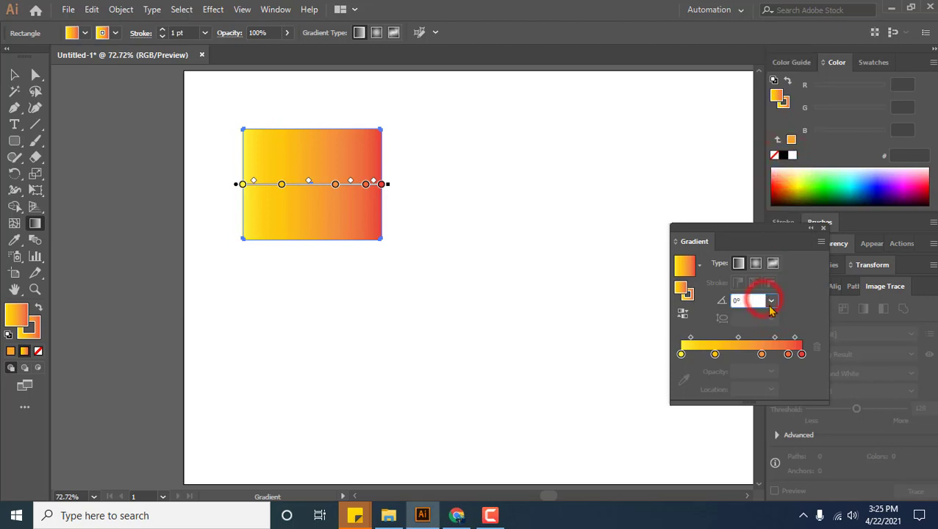
left_click(771, 301)
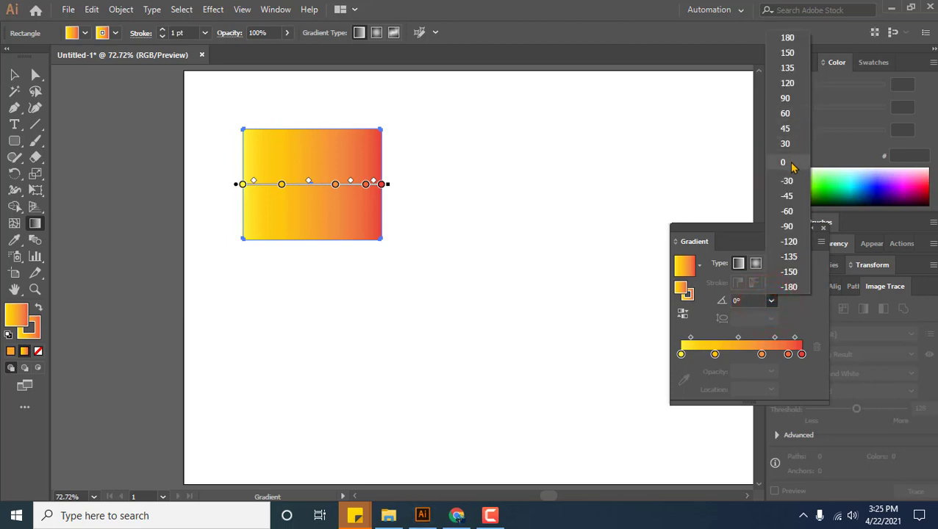
left_click(786, 38)
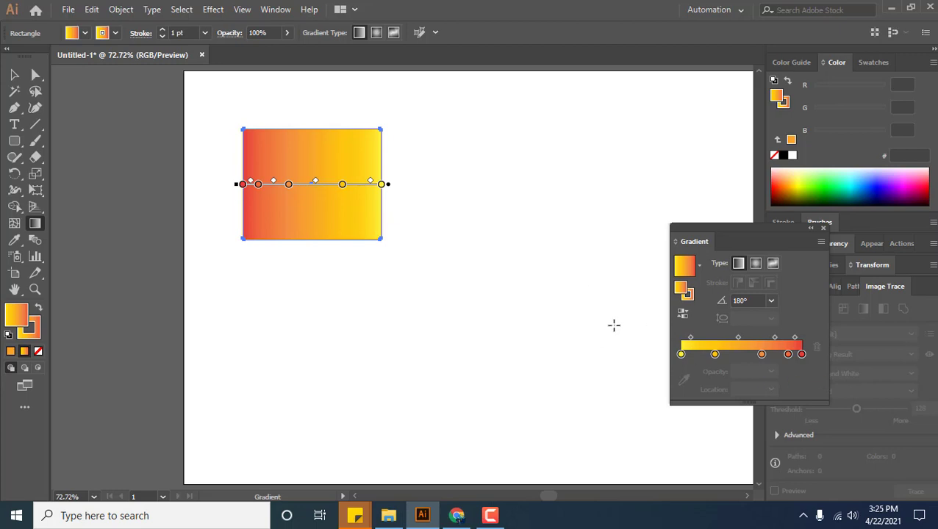
left_click(771, 300)
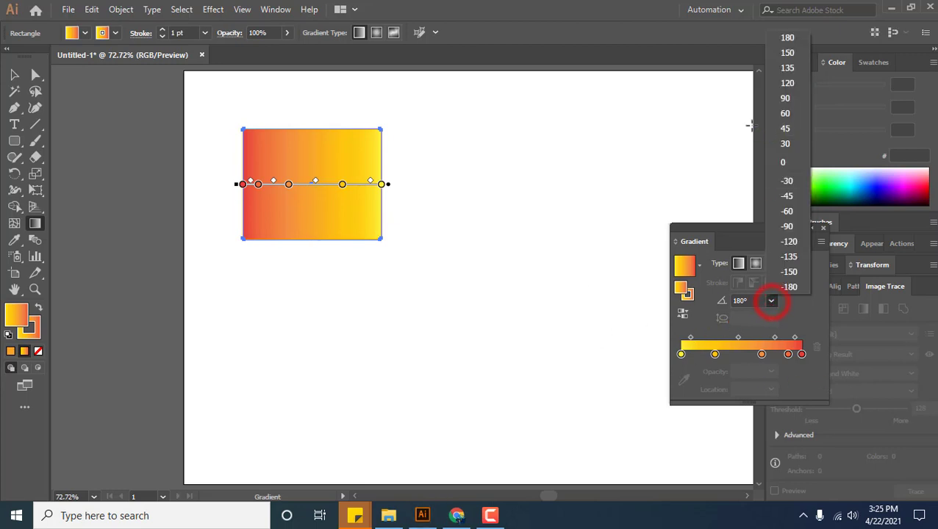
left_click(780, 103)
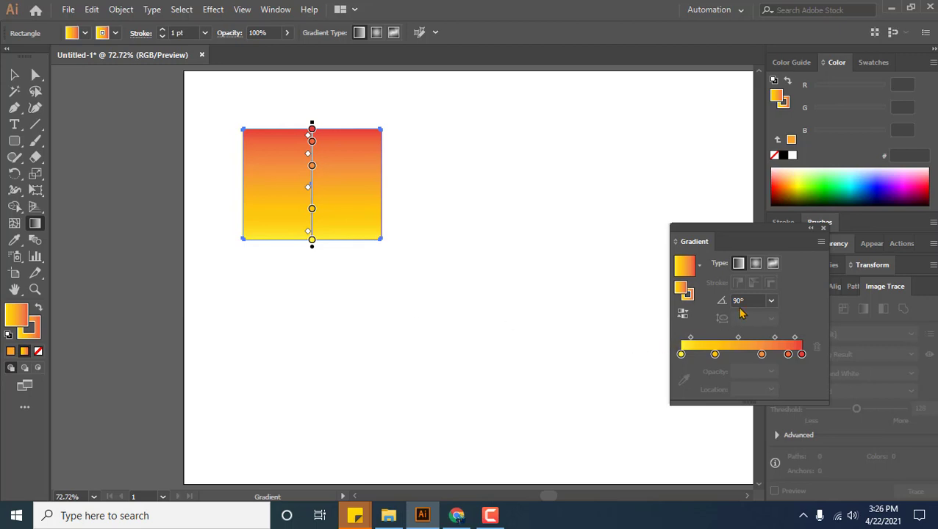
Change the rectangle's fill gradient to radial, compare it with the linear type, and return to radial
left_click(678, 287)
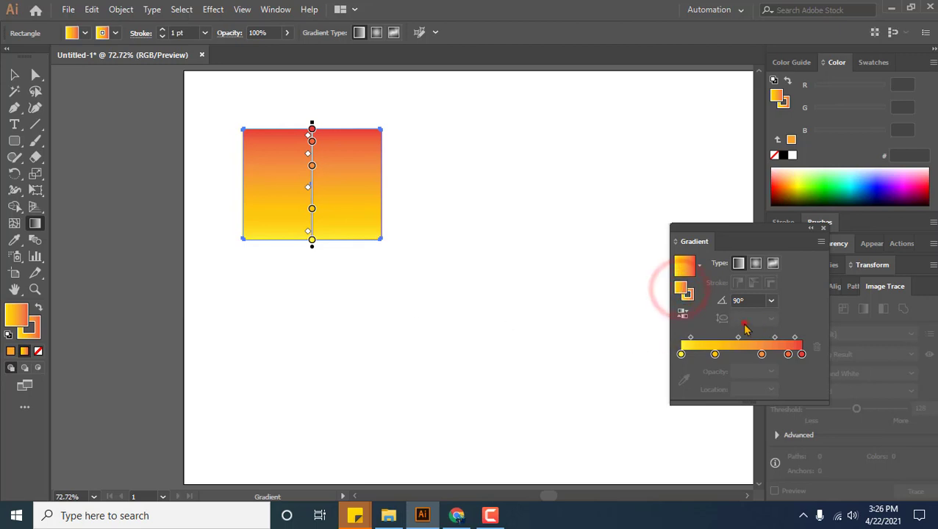
left_click(745, 325)
left_click(755, 263)
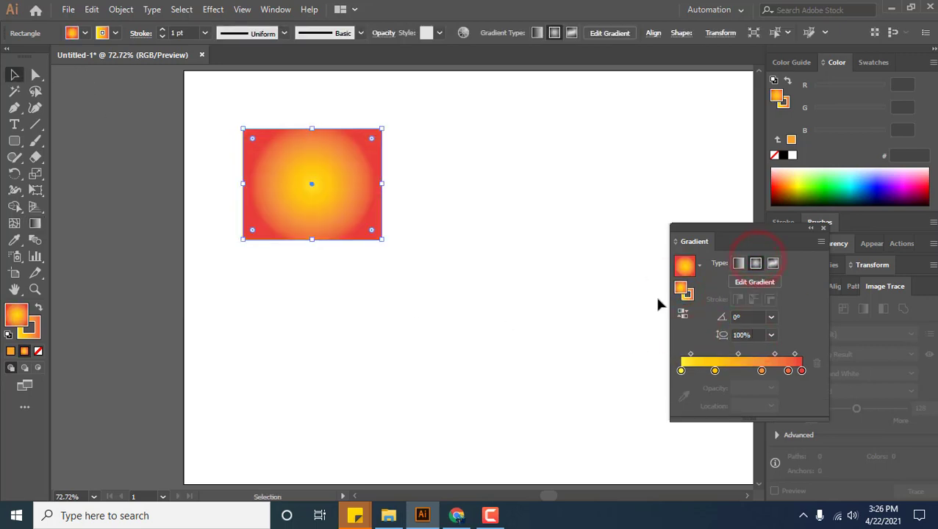
left_click(738, 264)
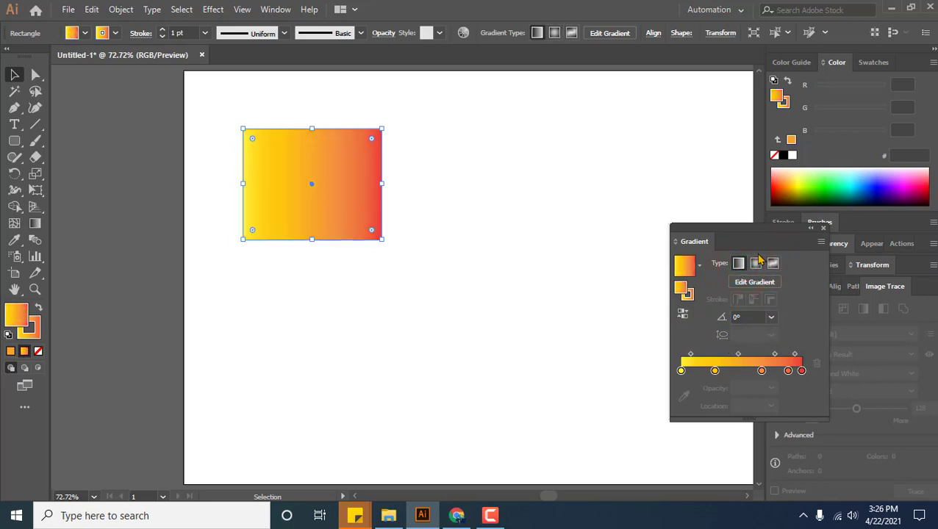
left_click(757, 264)
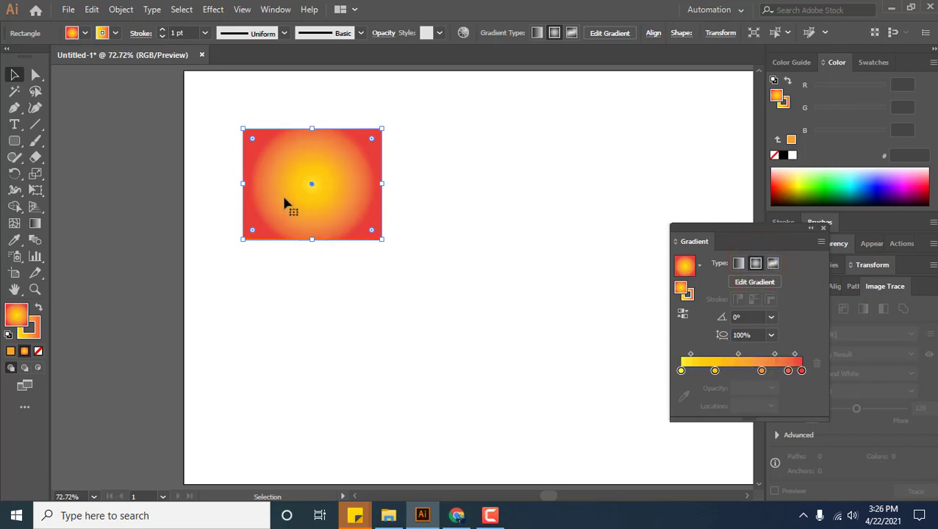
Try aspect ratios of 50% and 300% on the rectangle's radial gradient
left_click(772, 335)
left_click(788, 166)
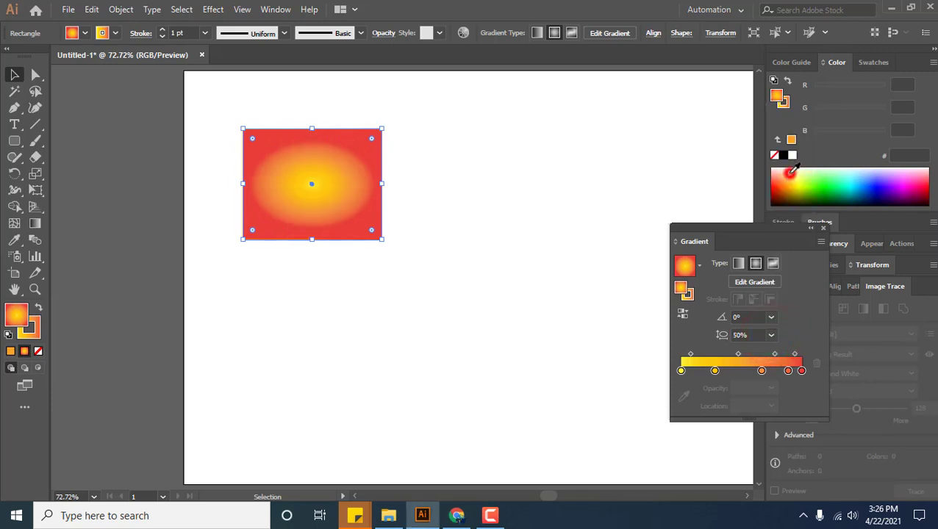
left_click(770, 337)
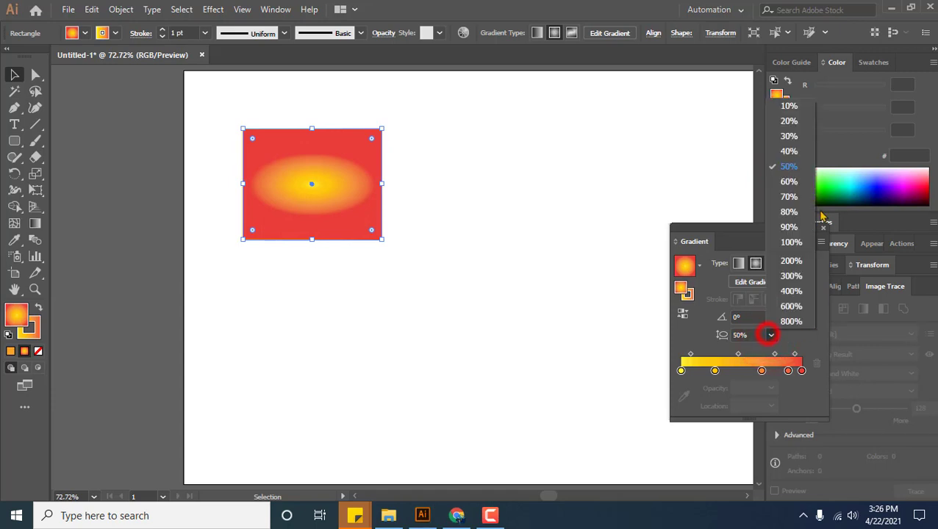
left_click(793, 274)
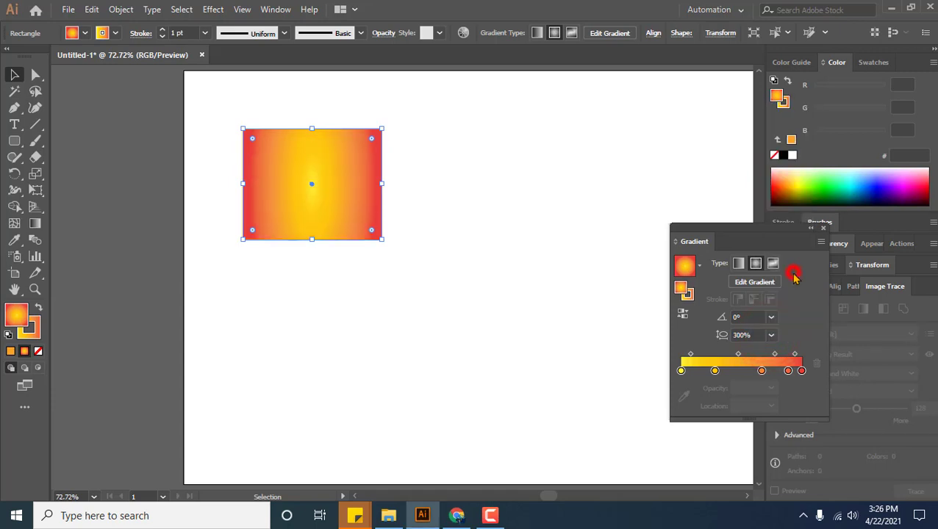
Try aspect ratios of 50% and 10% on the radial gradient, then set the ratio to 100%
left_click(772, 332)
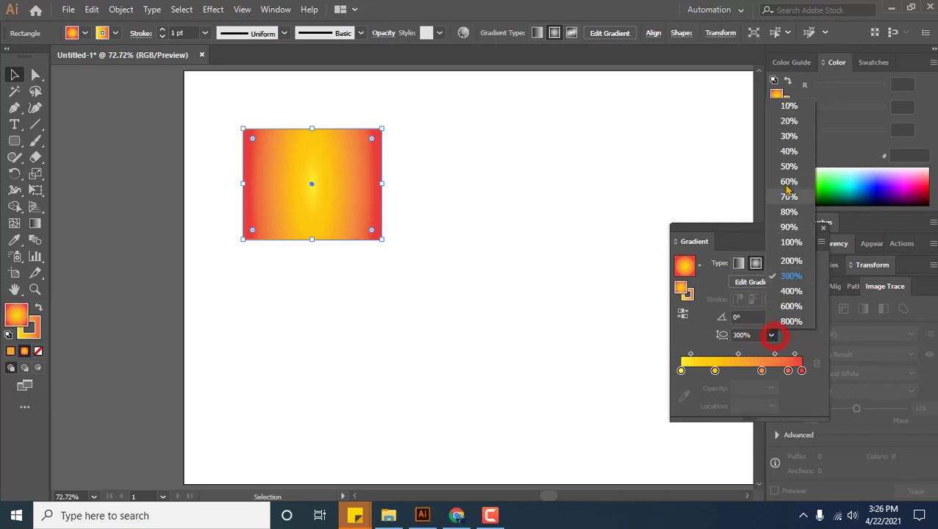
left_click(794, 163)
left_click(771, 335)
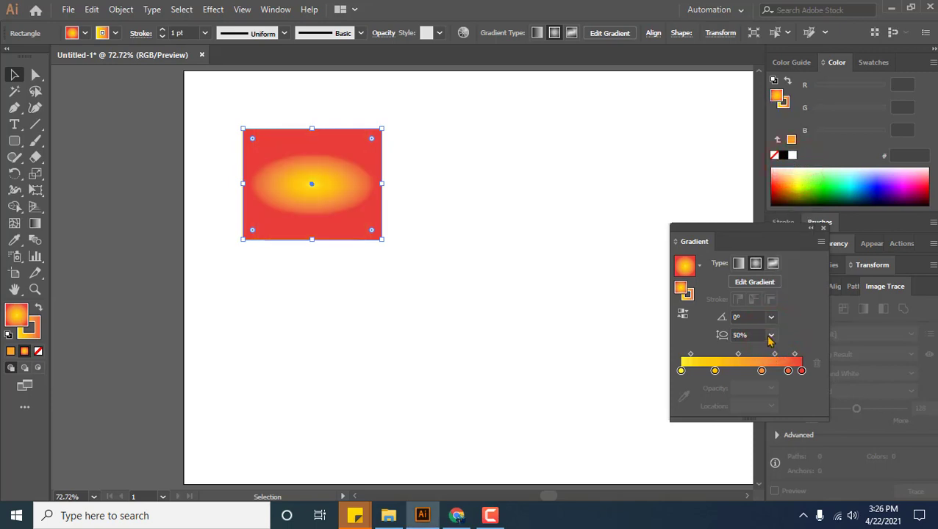
left_click(790, 107)
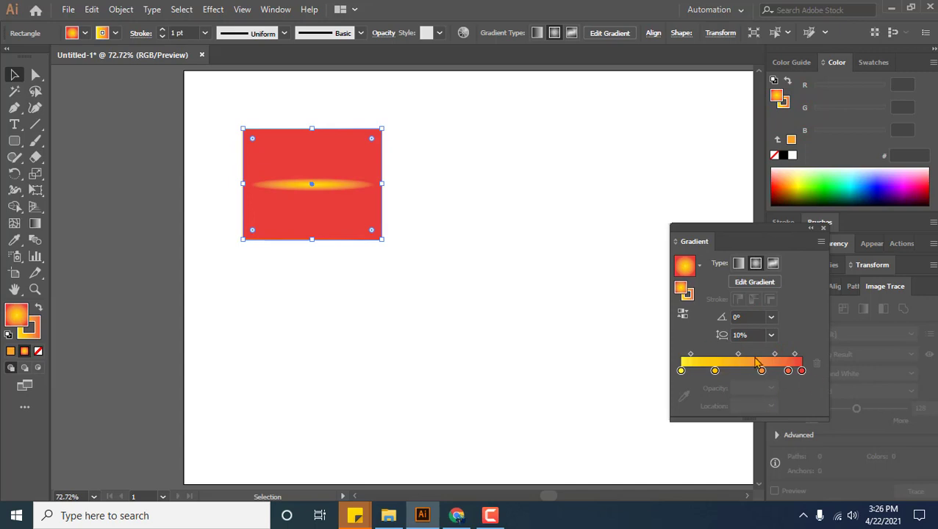
left_click(771, 334)
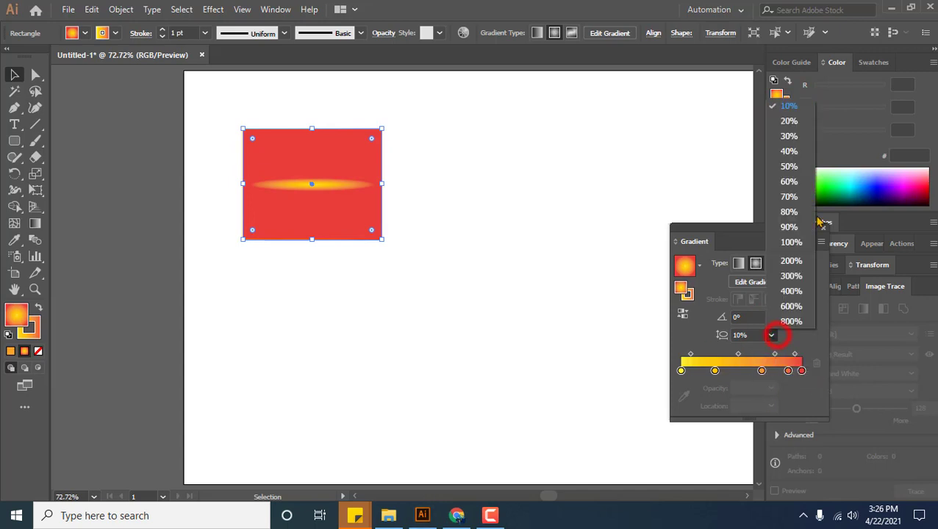
left_click(791, 241)
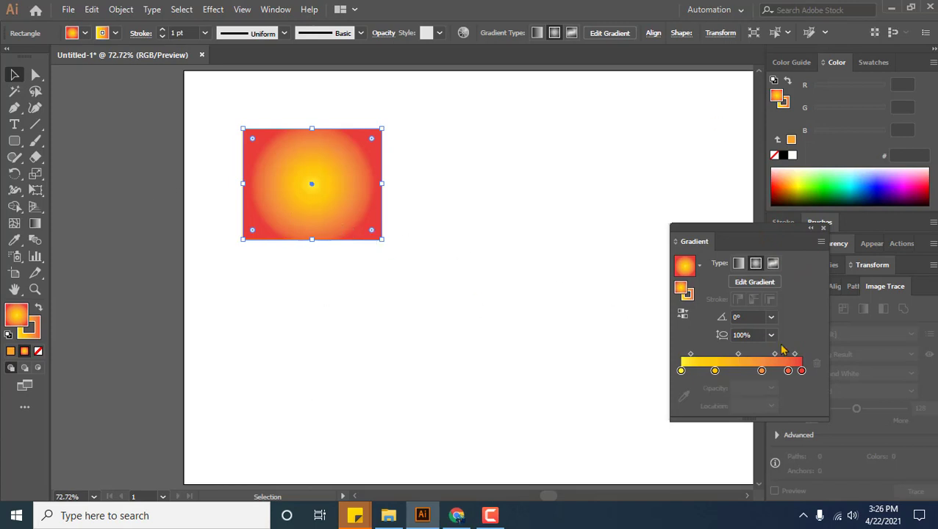
Try shifting the midpoint between the second and third color stops to about 36%, then back past 44%
left_click(713, 359)
left_click(761, 372)
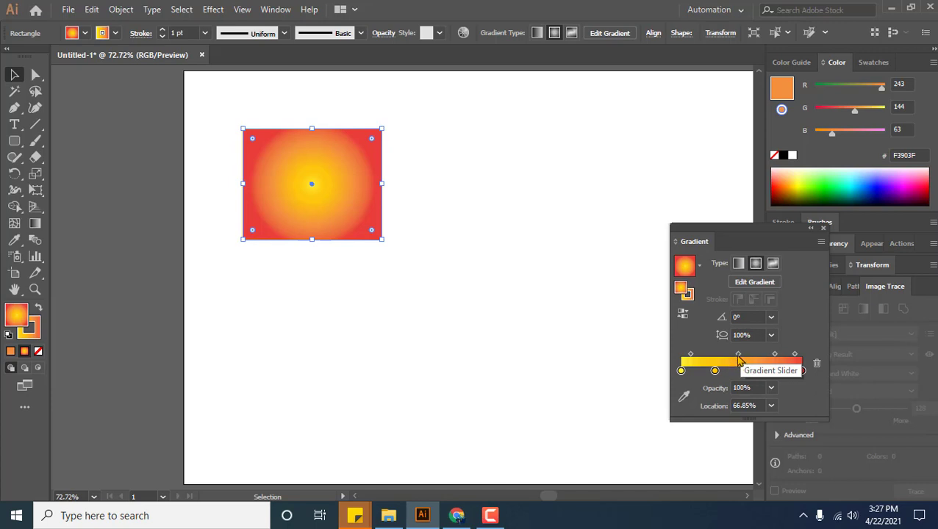
mouse_move(739, 356)
left_mouse_down()
mouse_move(726, 356)
mouse_move(758, 359)
mouse_move(717, 359)
mouse_move(724, 365)
left_mouse_up()
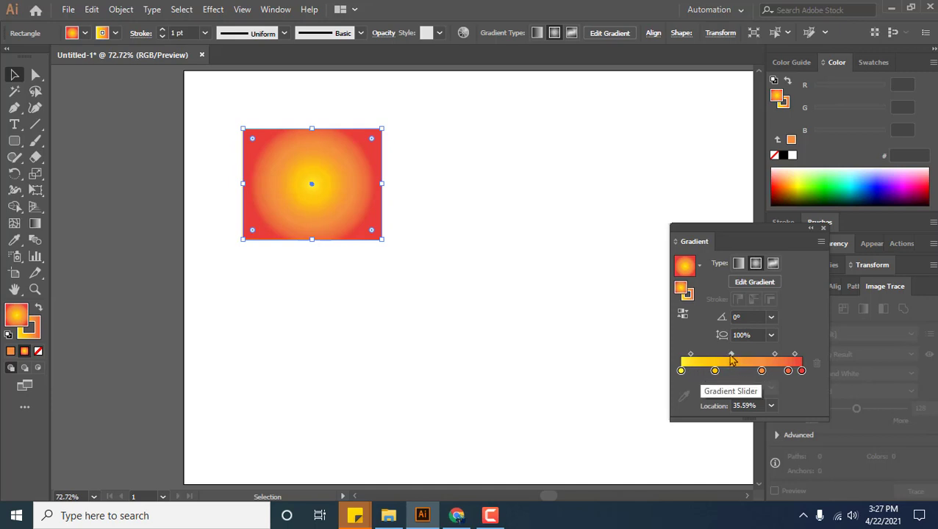
mouse_move(731, 358)
left_mouse_down()
mouse_move(738, 361)
mouse_move(721, 361)
mouse_move(738, 363)
left_mouse_up()
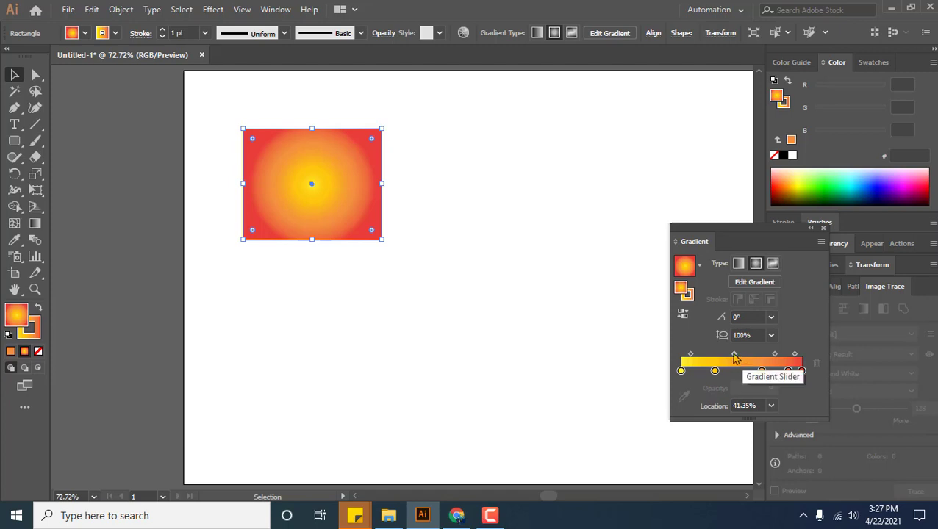
left_click_drag(733, 354, 736, 355)
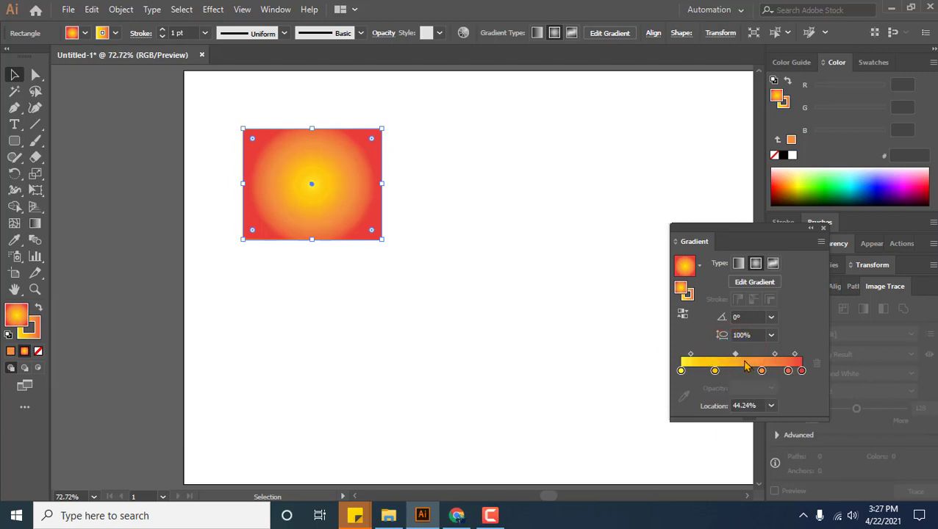
left_click_drag(736, 355, 739, 355)
Set the location of the midpoint between the second and third color stops to 50%
double_click(744, 406)
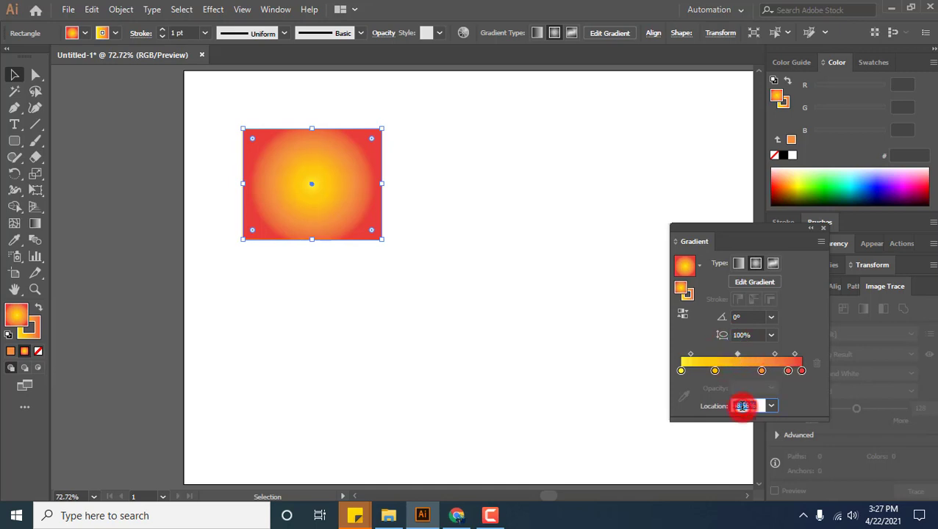
type("50")
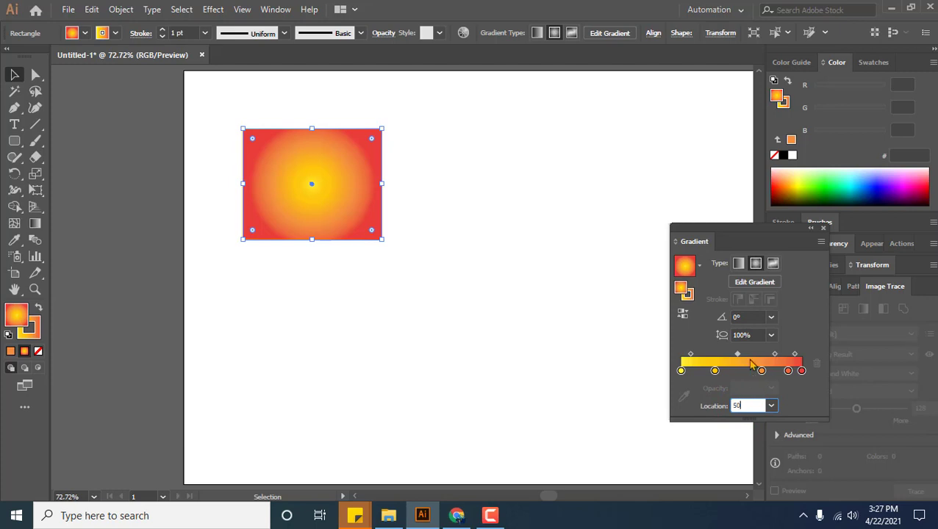
left_click_drag(739, 355, 749, 356)
left_click(794, 318)
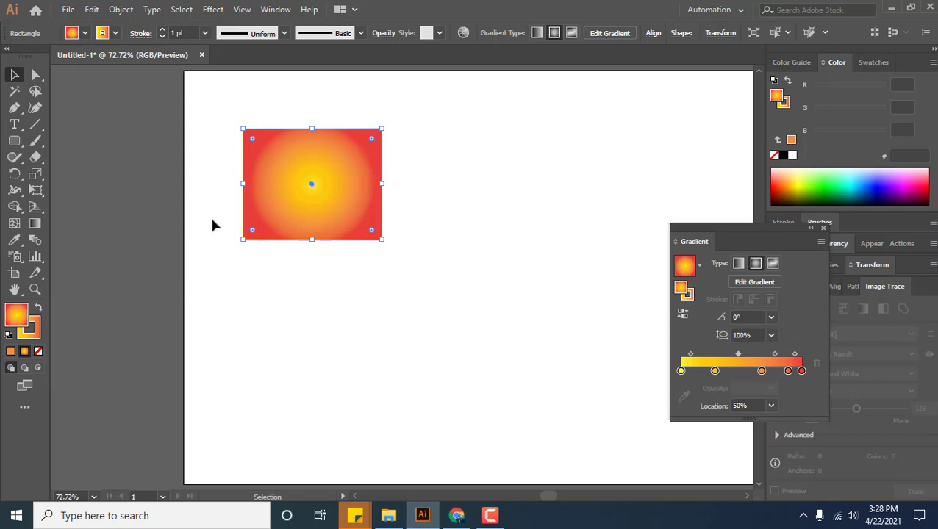
Delete the orange color stop in the middle of the gradient slider and the yellow-orange stop beside the first yellow one
left_click(762, 370)
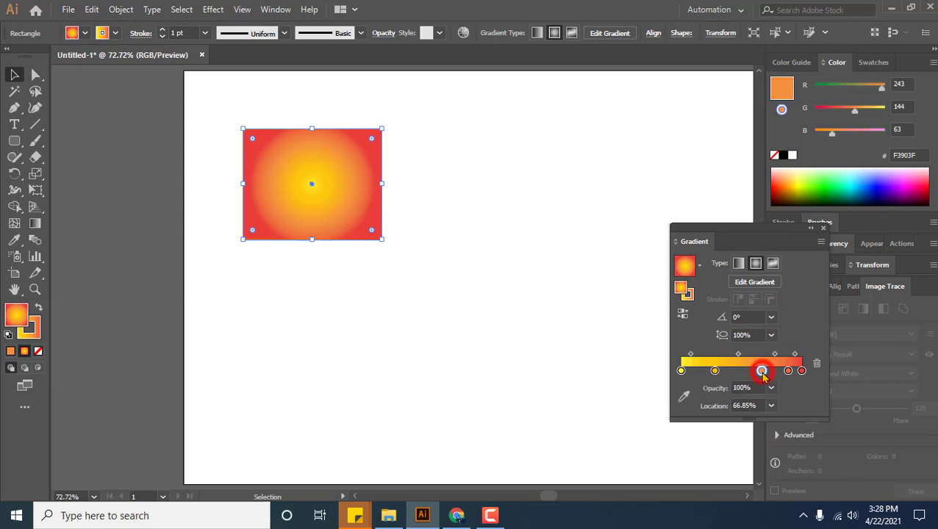
left_click(816, 363)
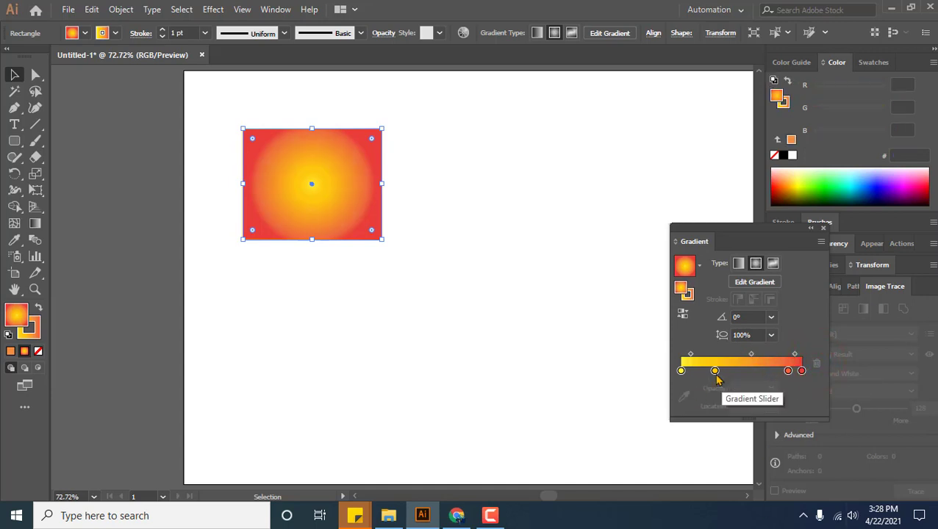
left_click(715, 371)
left_click(816, 363)
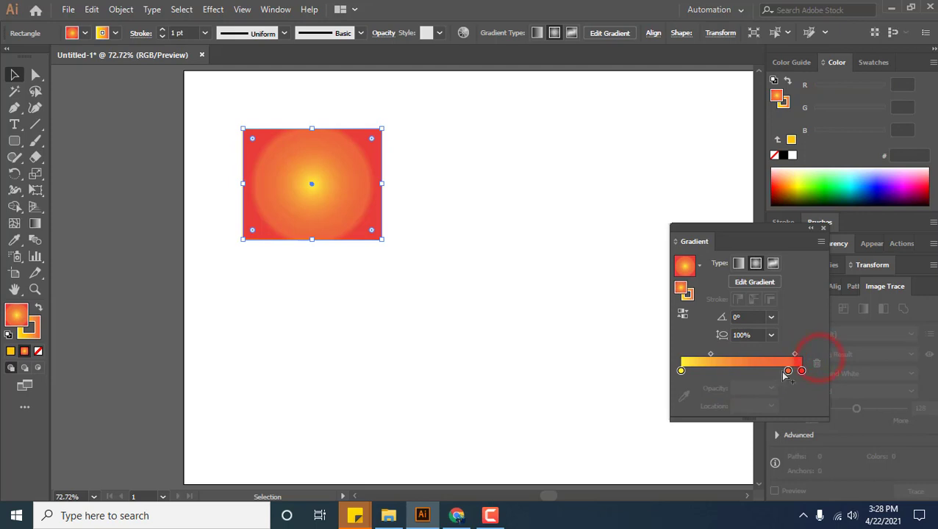
Add a color stop at about 29% on the gradient slider and try several swatches on it, ending with green 2BB673
left_click(716, 373)
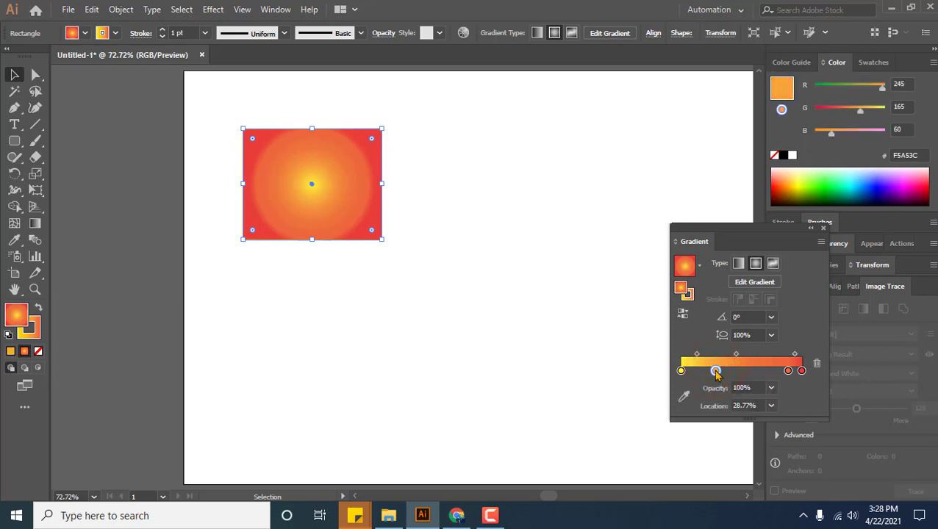
double_click(717, 372)
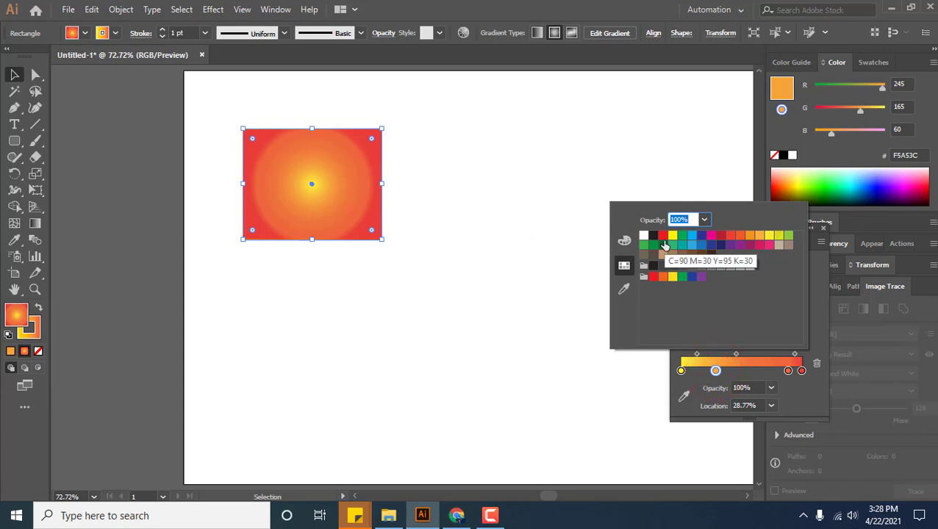
left_click(662, 236)
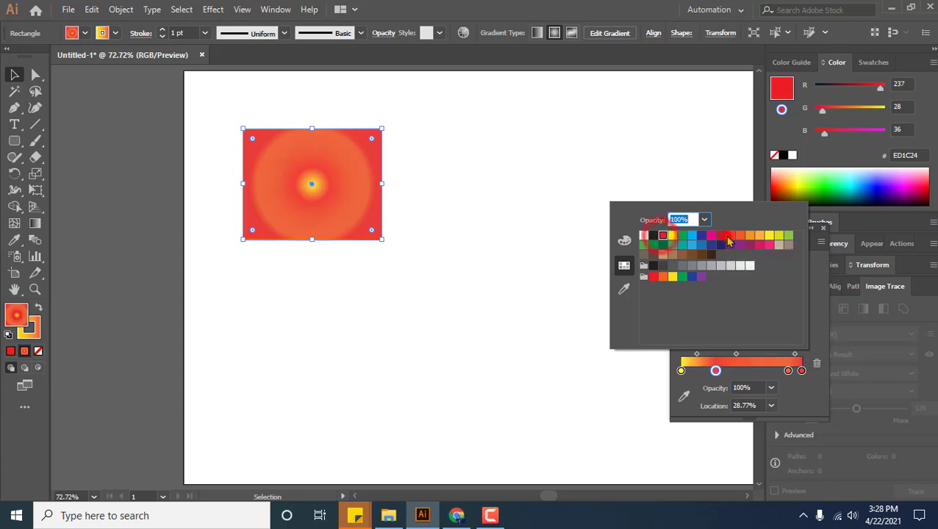
left_click(730, 236)
left_click(734, 245)
left_click(673, 245)
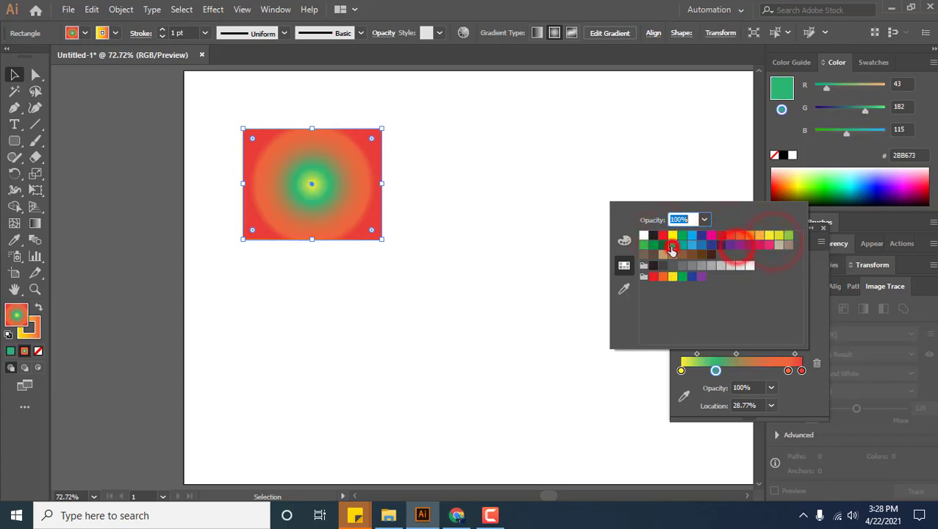
Adjust the green stop's RGB color to red 33 and blue 77
left_click(625, 242)
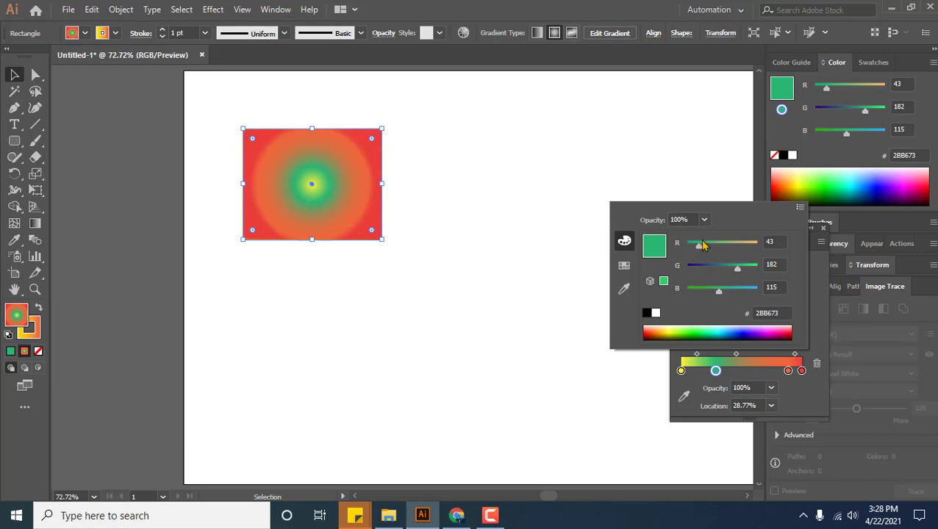
left_click_drag(698, 253, 696, 251)
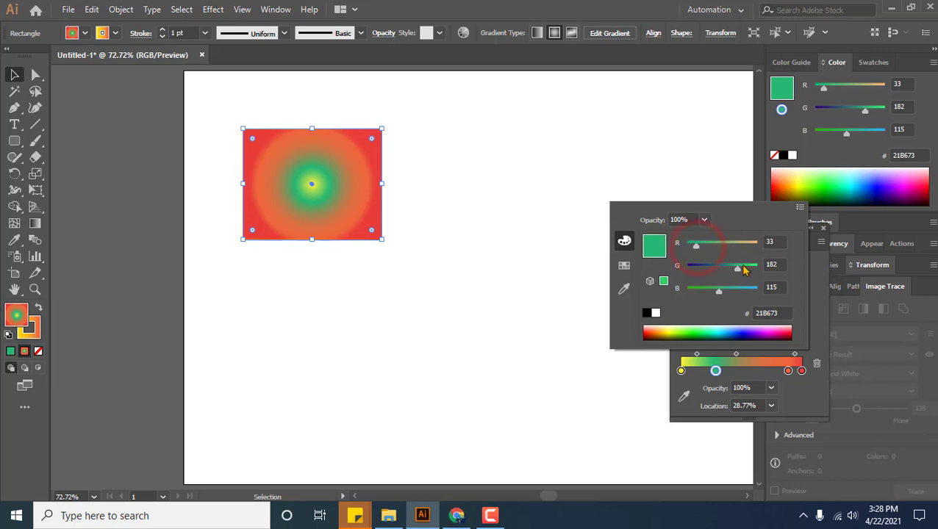
left_click_drag(734, 299, 724, 298)
Sample screen colors for the new stop with the color picker, trying blue 2360FF and ending on the dark gray of the canvas surround
left_click(624, 289)
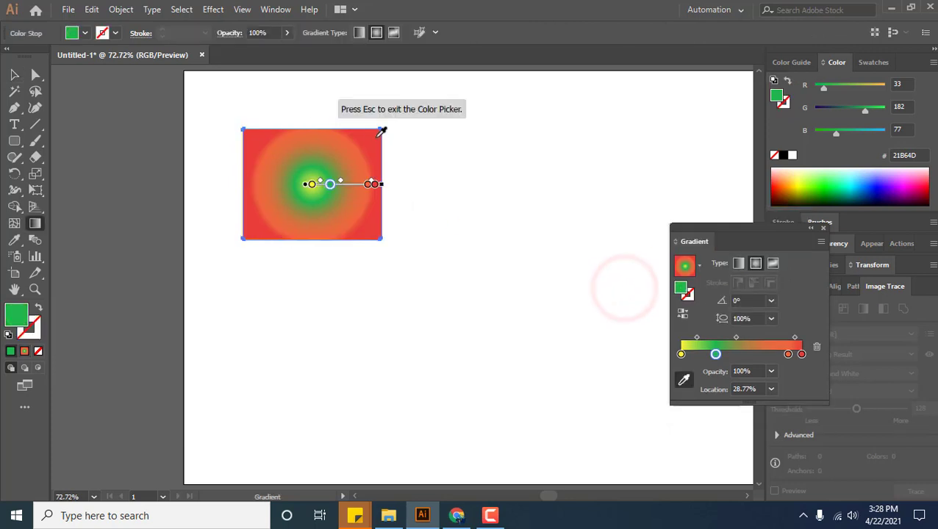
left_click_drag(820, 183, 870, 183)
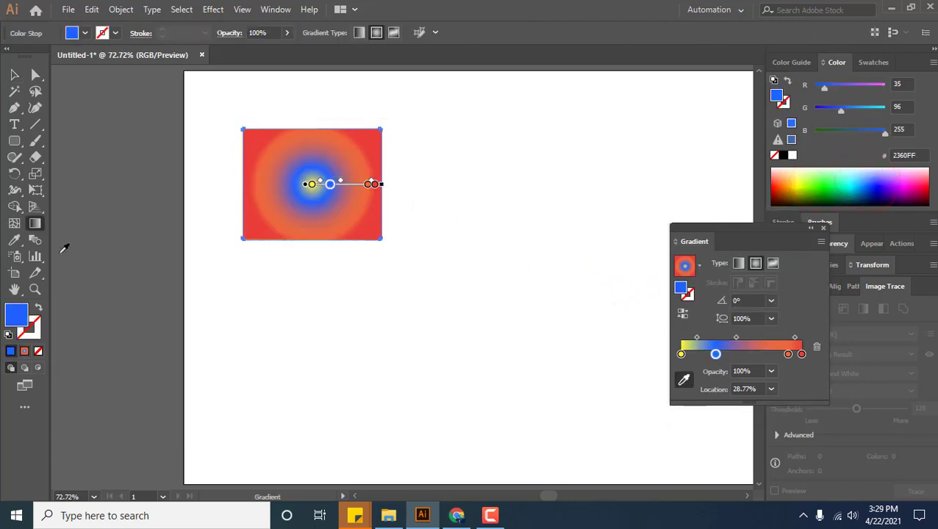
left_click(138, 185)
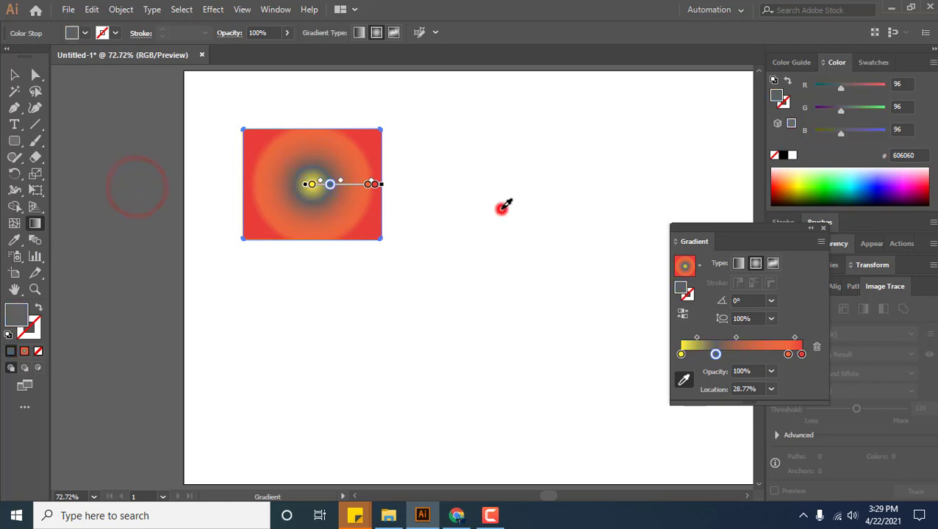
left_click(502, 209)
left_click(349, 316)
left_click(134, 283)
left_click(125, 231)
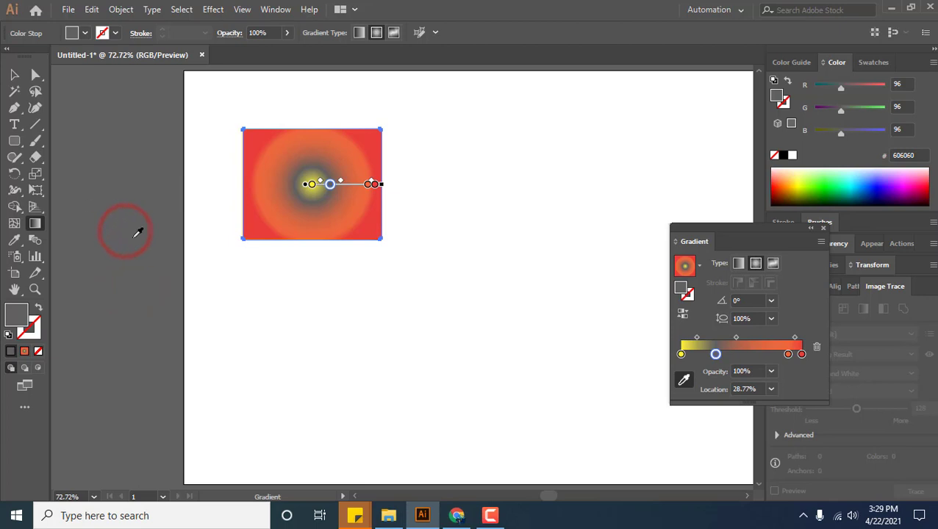
left_click(168, 269)
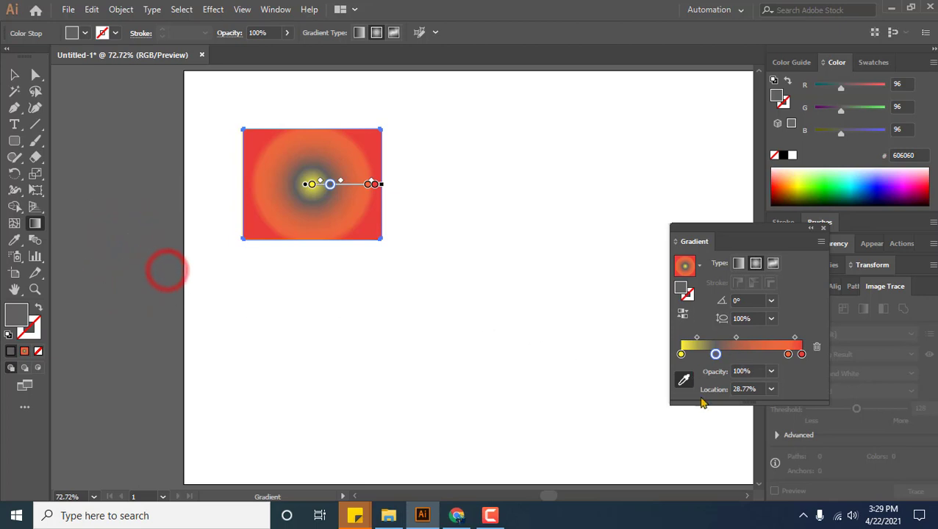
left_click(96, 235)
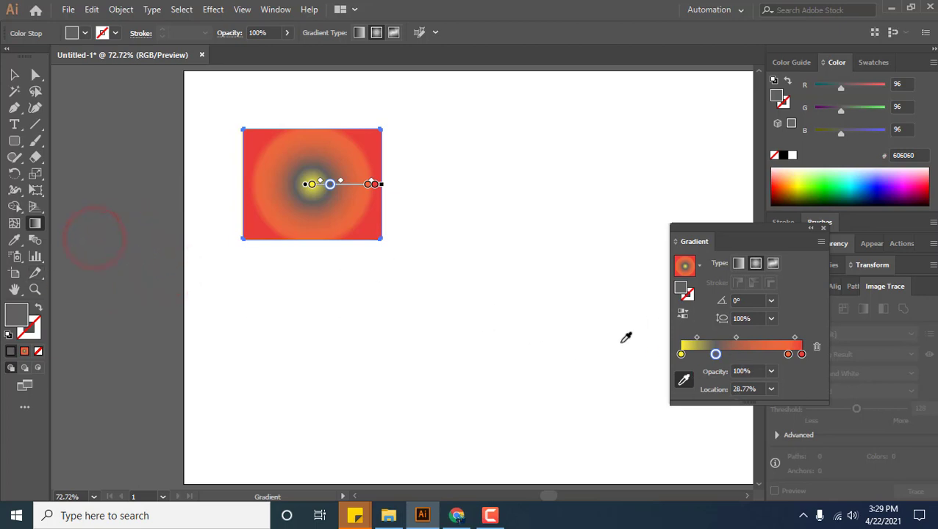
Move the orange stop to about 71% and set the gray stop's opacity to 50%
left_click_drag(788, 355, 766, 355)
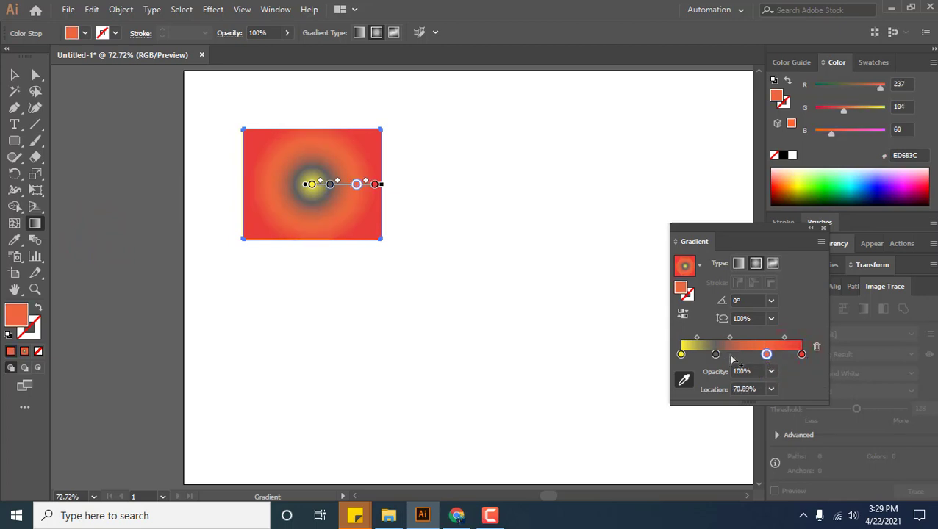
left_click(717, 354)
double_click(744, 371)
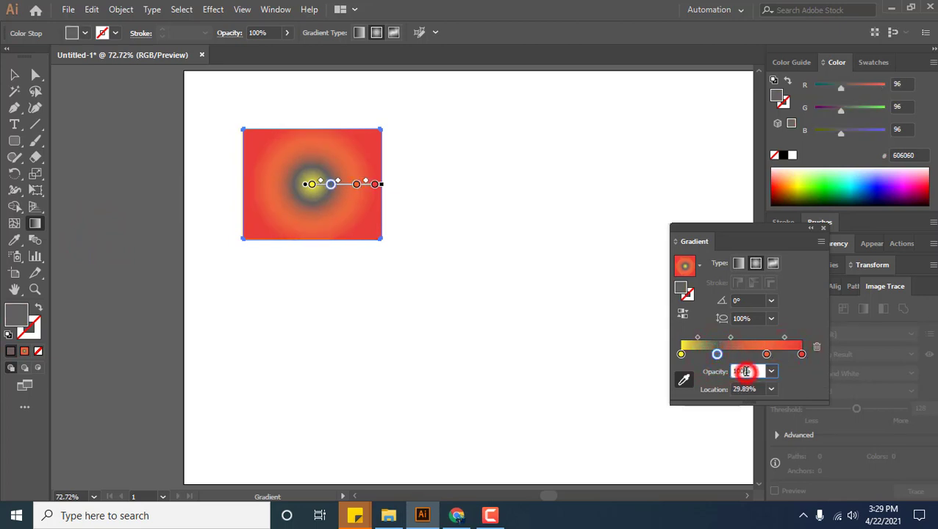
type("0")
key("BackSpace")
type("50")
key("Return")
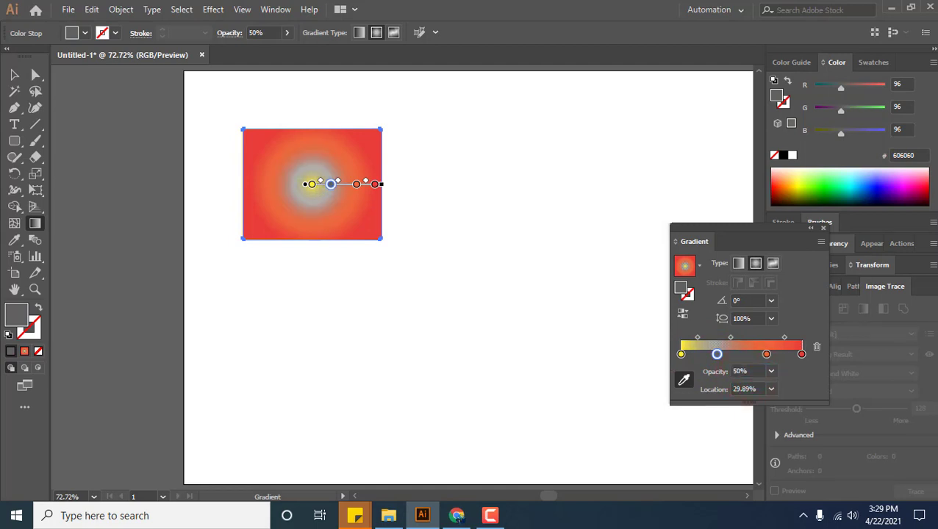
Try locations of 80% and 50% for the gray stop, then set its location to 30%
key("Tab")
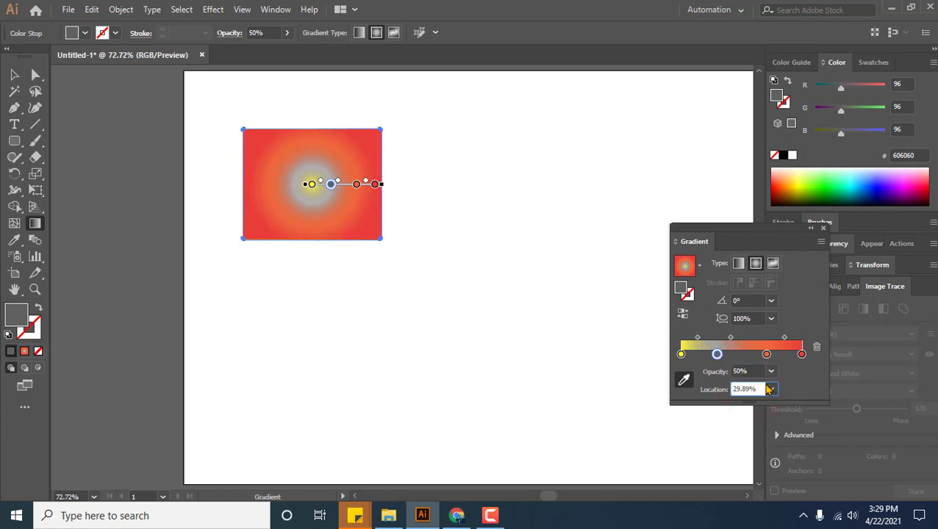
left_click(771, 389)
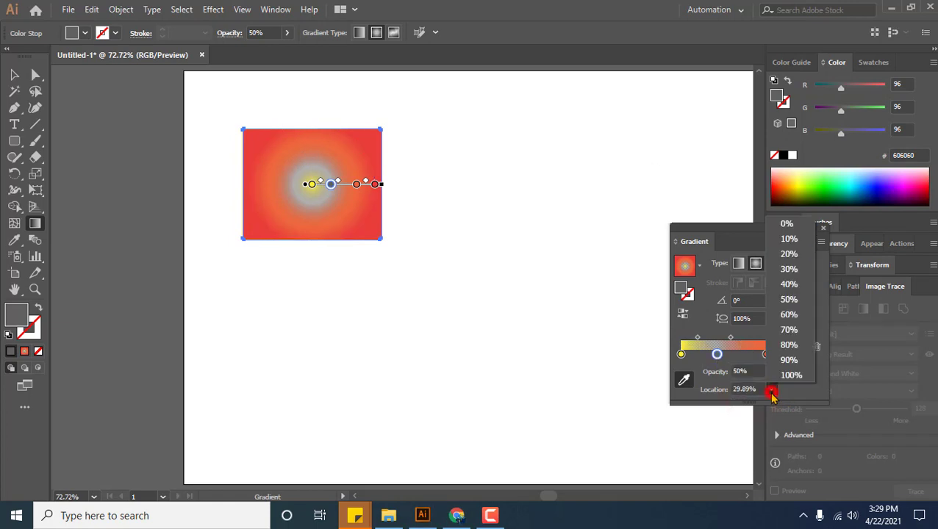
left_click(787, 347)
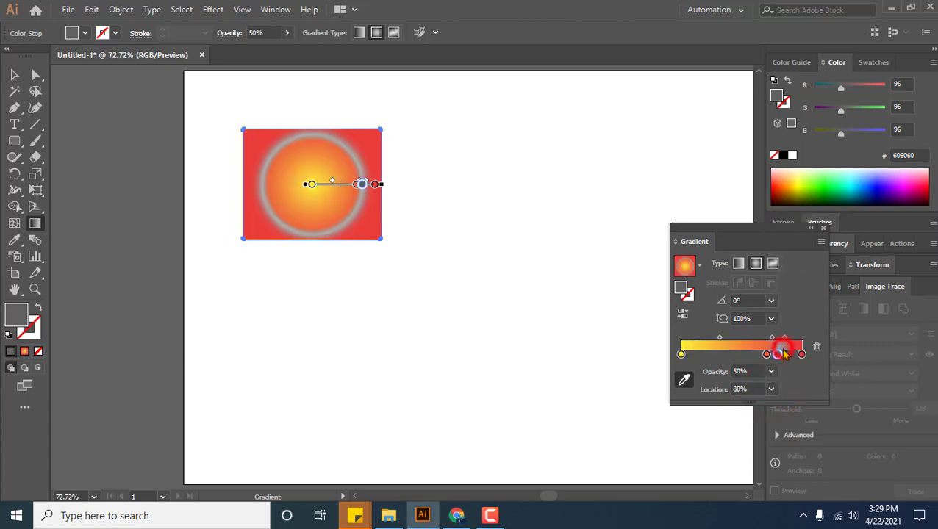
left_click(771, 389)
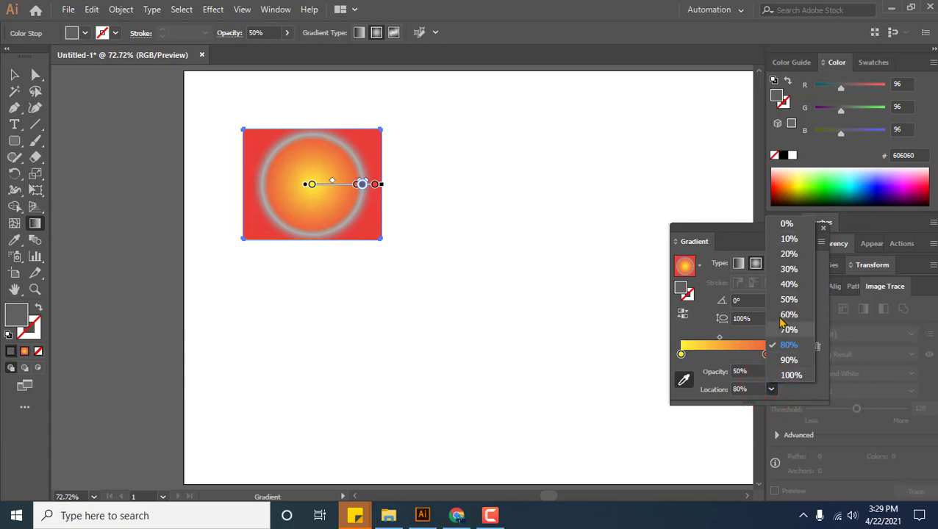
left_click(788, 301)
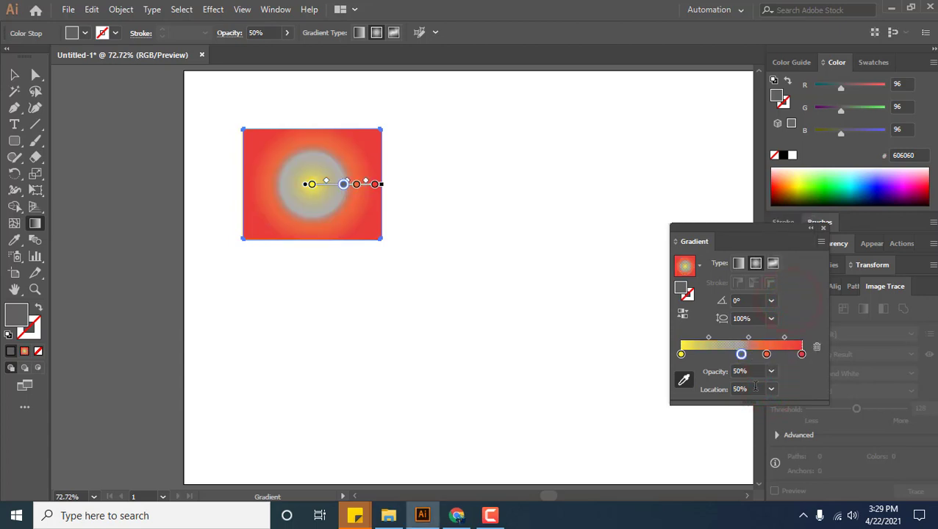
left_click(771, 389)
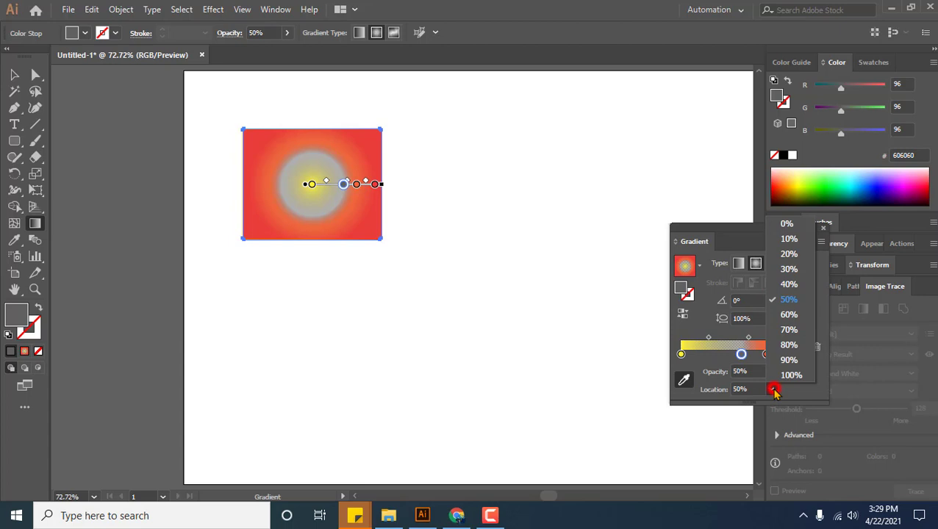
left_click(790, 270)
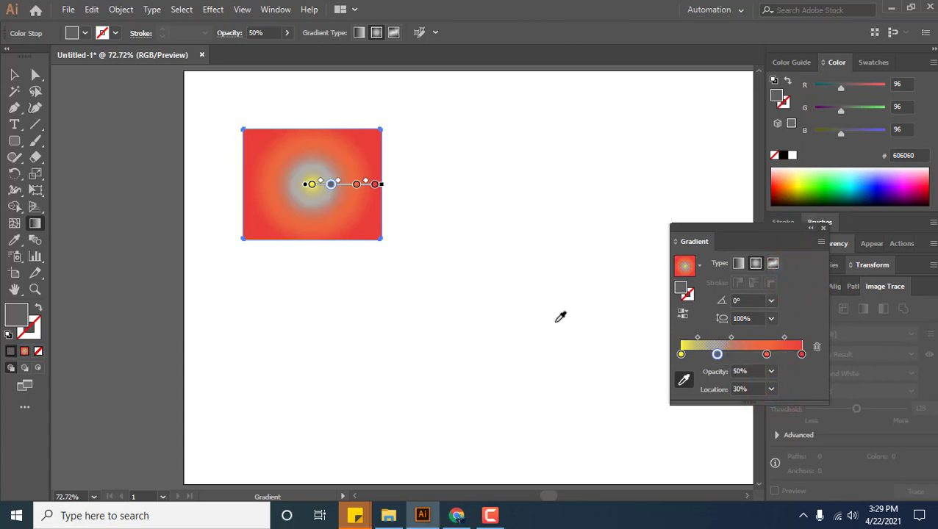
Redraw the radial gradient across the rectangle in several directions with the Gradient tool, ending from upper right to lower left at about -148°
left_click(35, 224)
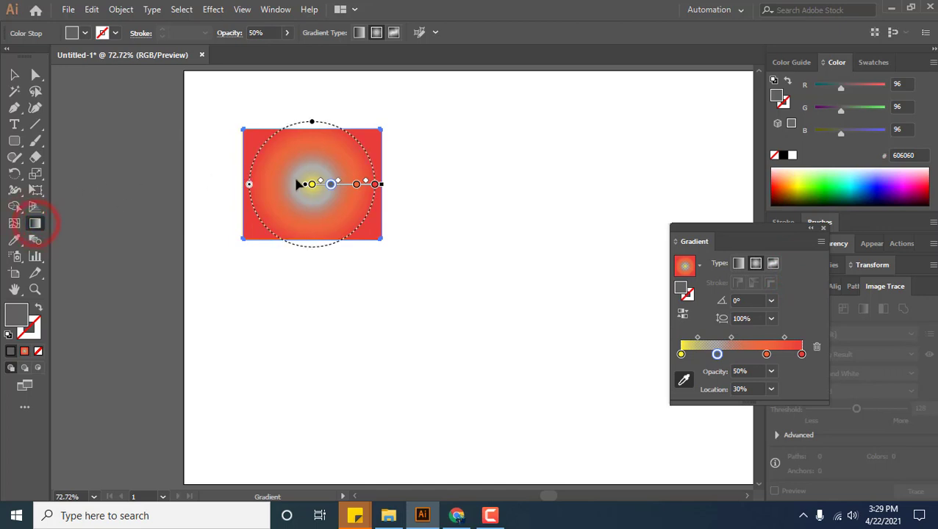
mouse_move(310, 188)
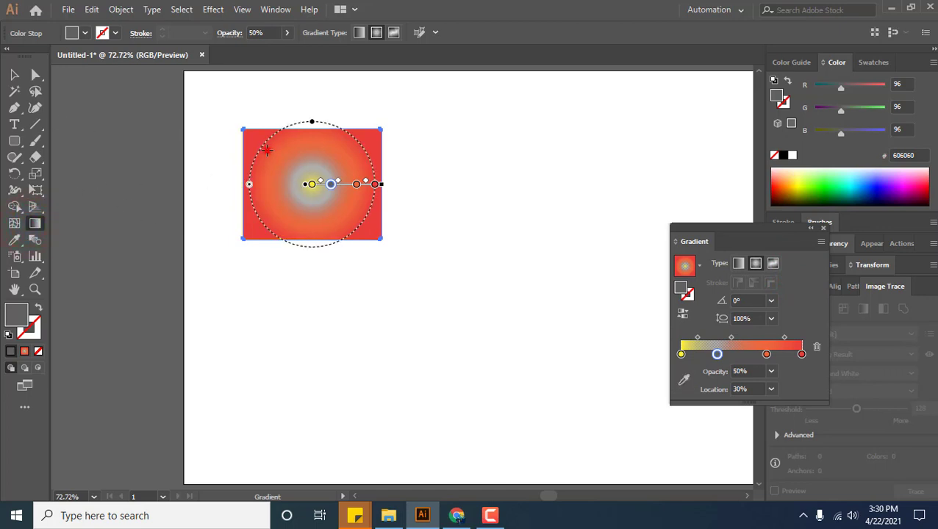
left_click_drag(266, 150, 416, 261)
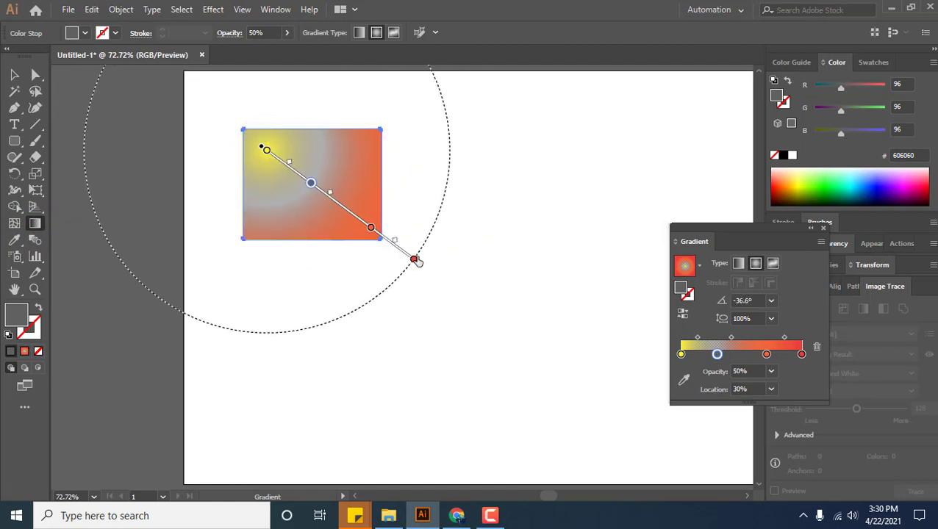
left_click_drag(352, 142, 218, 284)
left_click_drag(302, 138, 306, 294)
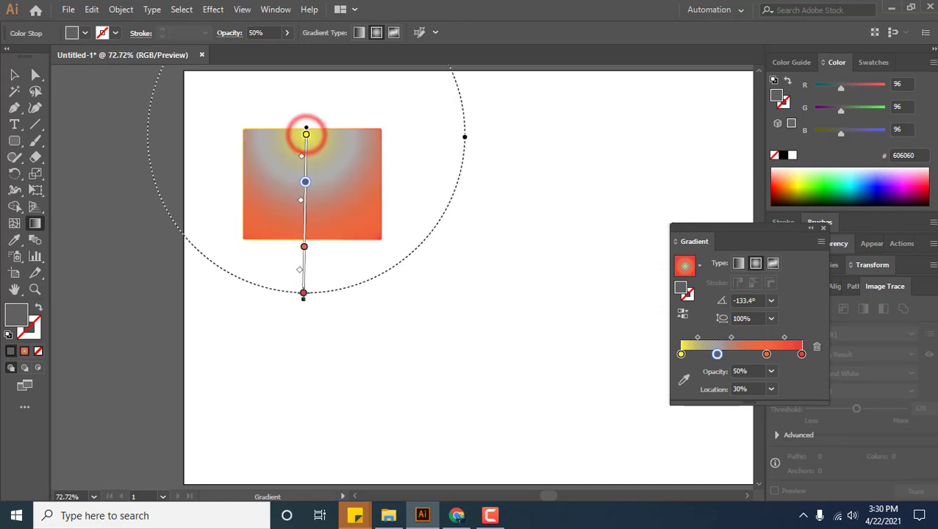
left_click(276, 219)
left_click_drag(277, 218, 339, 88)
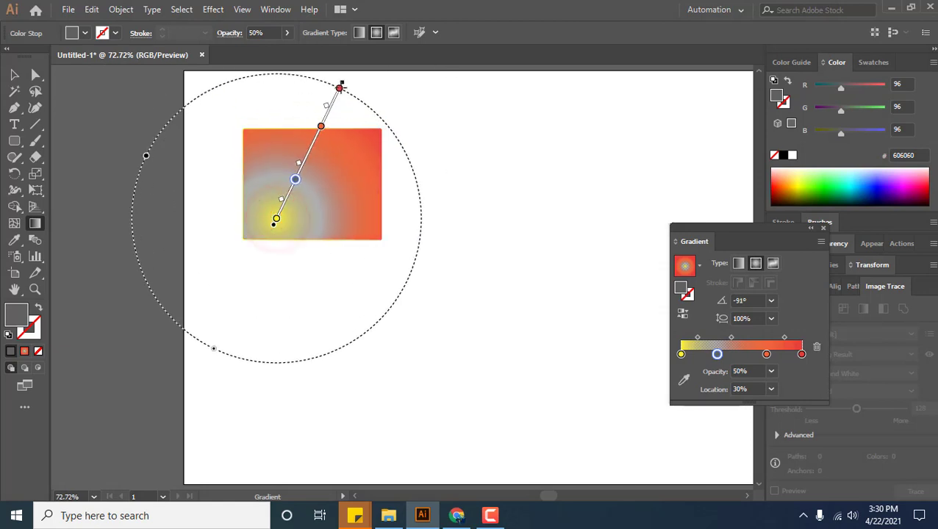
left_click_drag(333, 185, 411, 135)
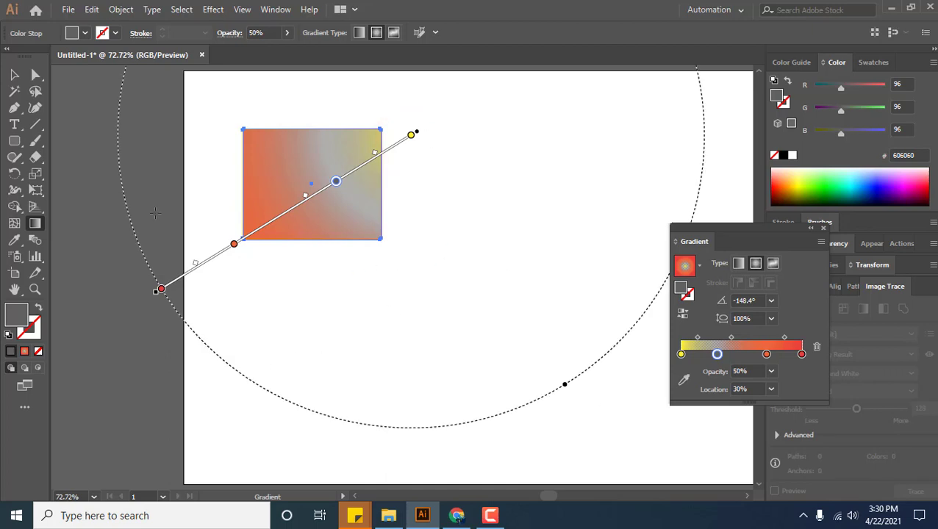
Move the gradient rectangle to the right on the artboard with the Selection tool, then deselect it
left_click(14, 74)
left_click(352, 184)
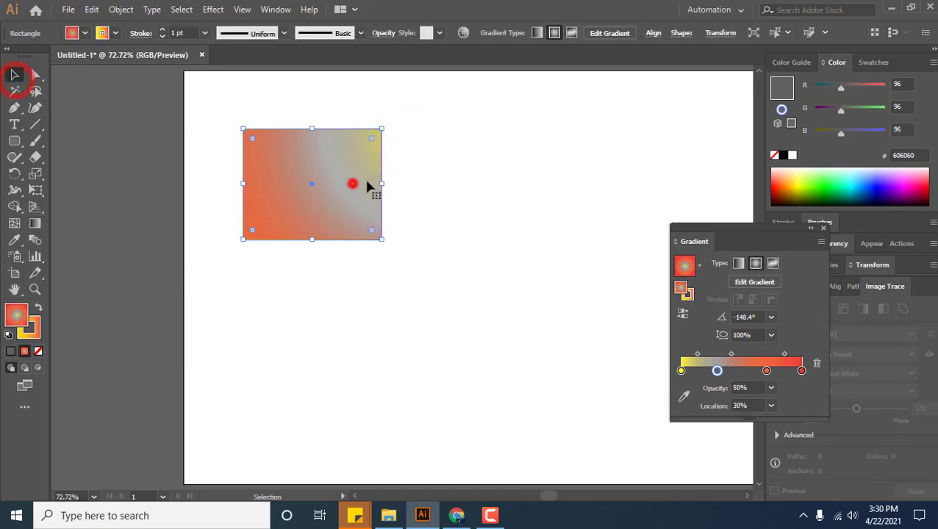
left_click(437, 127)
left_click_drag(322, 181, 423, 188)
left_click(536, 144)
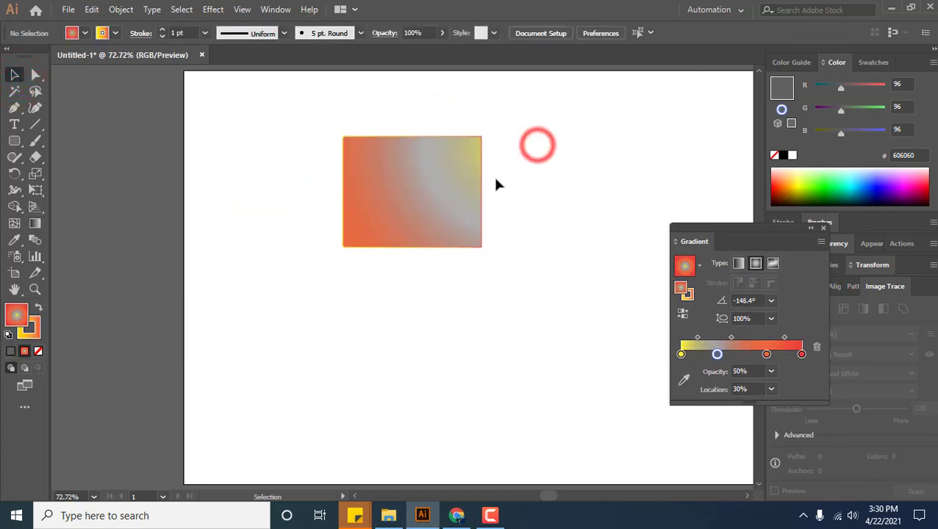
Select the gradient rectangle again with a selection marquee around it
left_click(544, 184)
left_click(412, 220)
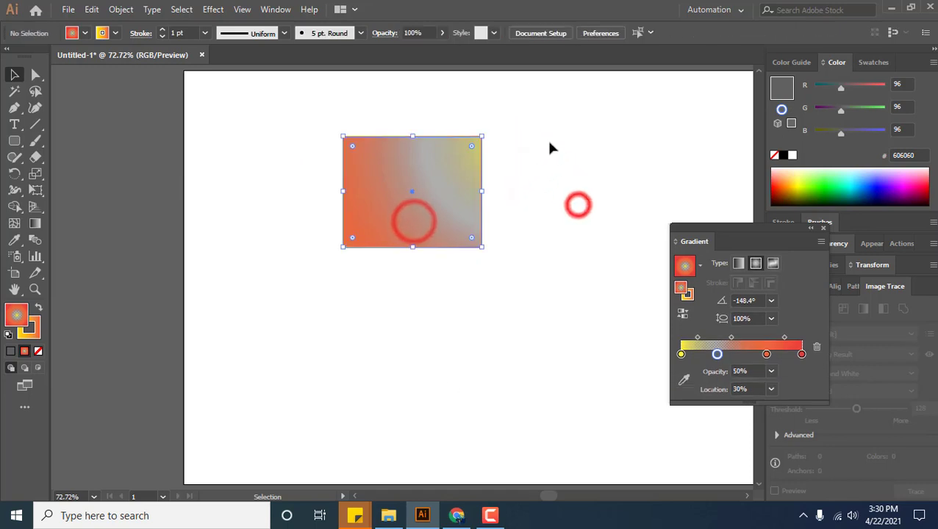
left_click_drag(553, 126, 311, 310)
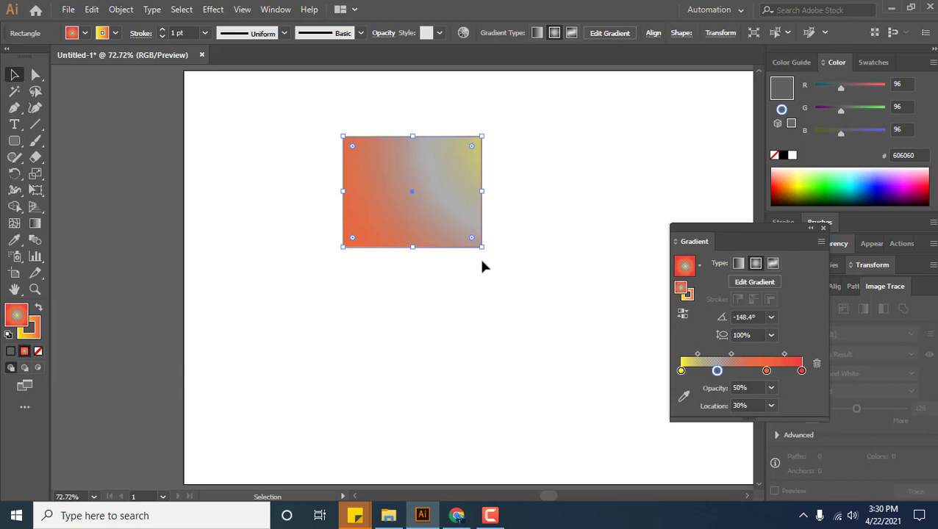
left_click(589, 198)
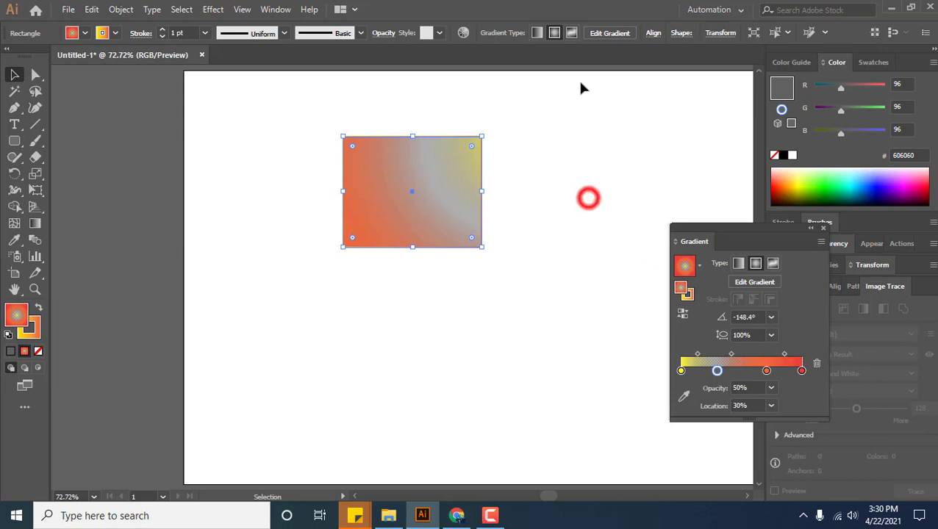
left_click_drag(521, 131, 272, 340)
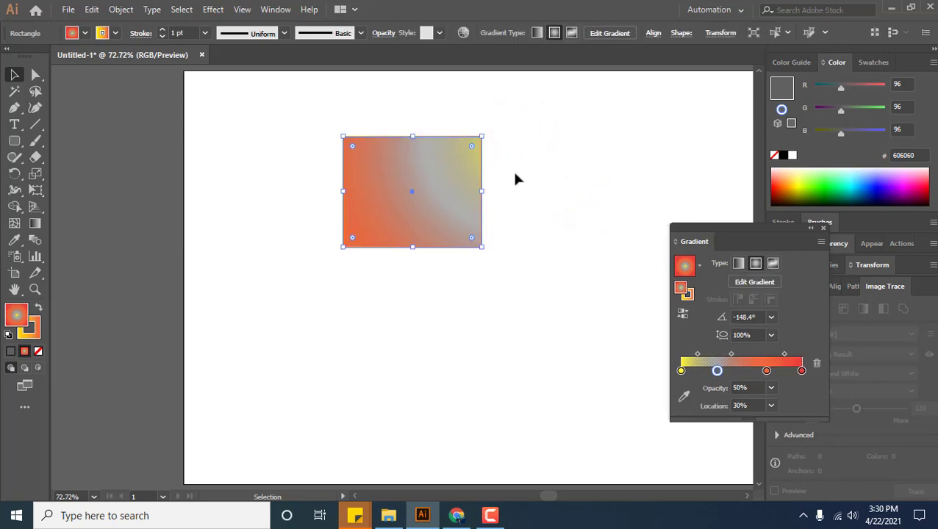